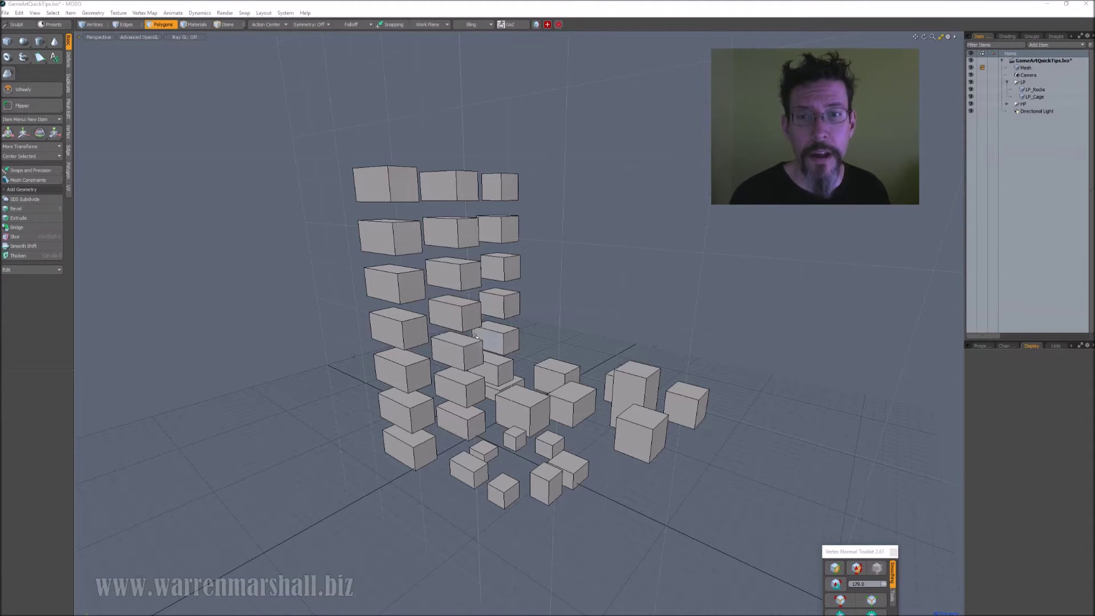
- Select faces down the three tall columns of brick blocks to point out each column
left_click_drag(477, 336, 592, 275, "alt")
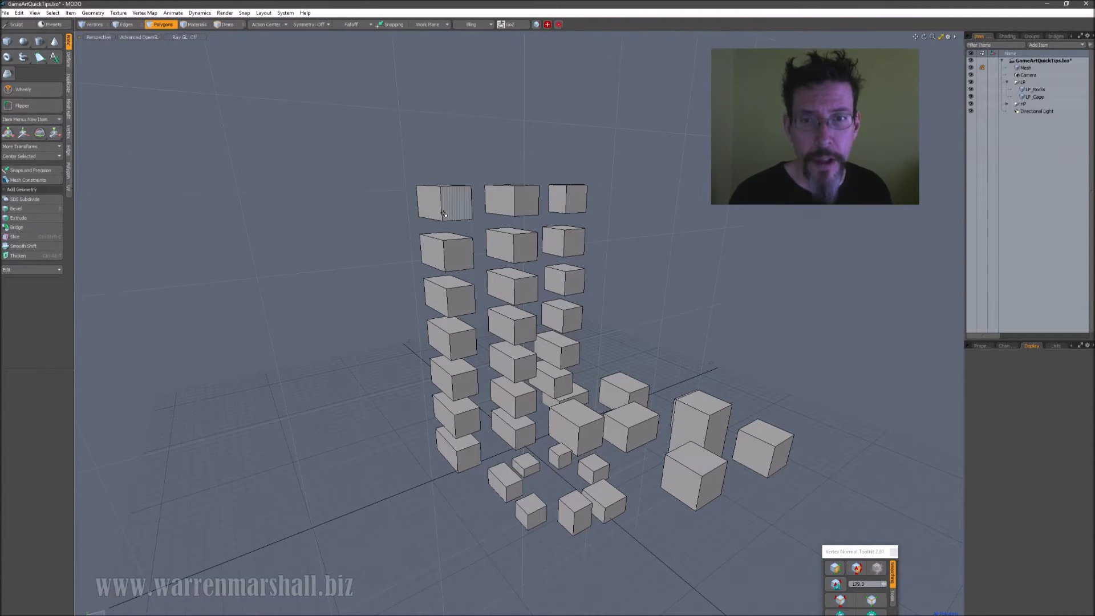
mouse_move(456, 203)
left_mouse_down()
mouse_move(469, 458)
mouse_move(498, 322)
mouse_move(503, 198)
left_mouse_up()
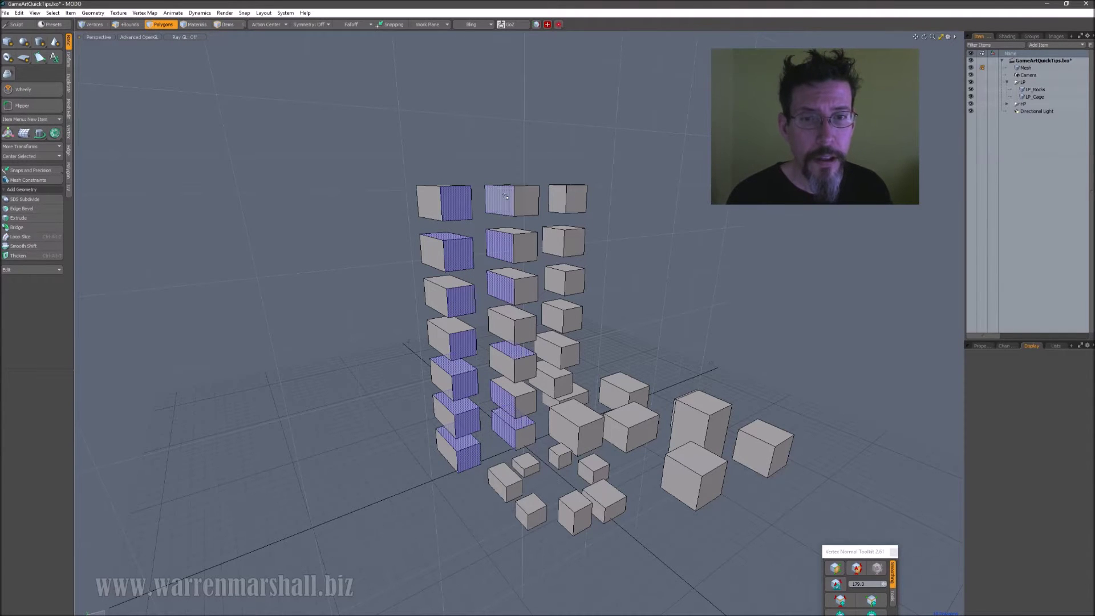
key("]")
mouse_move(630, 260)
left_mouse_down("alt")
mouse_move(513, 360)
mouse_move(547, 304)
left_mouse_up("alt")
left_click(521, 328)
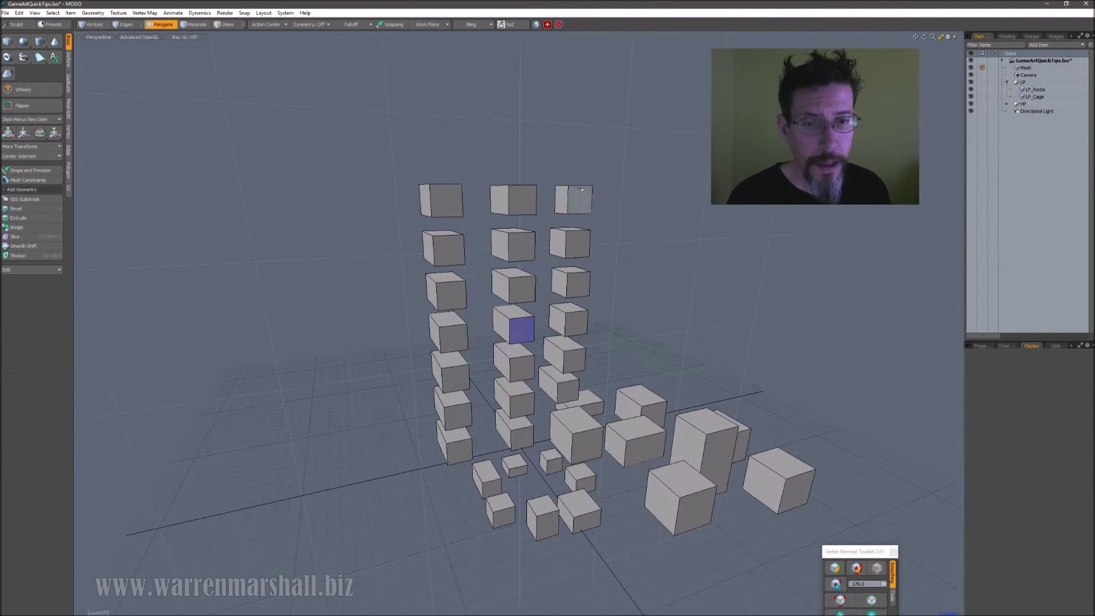
left_click_drag(579, 200, 558, 388)
mouse_move(558, 388)
left_mouse_down("alt")
mouse_move(481, 356)
mouse_move(636, 342)
mouse_move(668, 360)
left_mouse_up("alt")
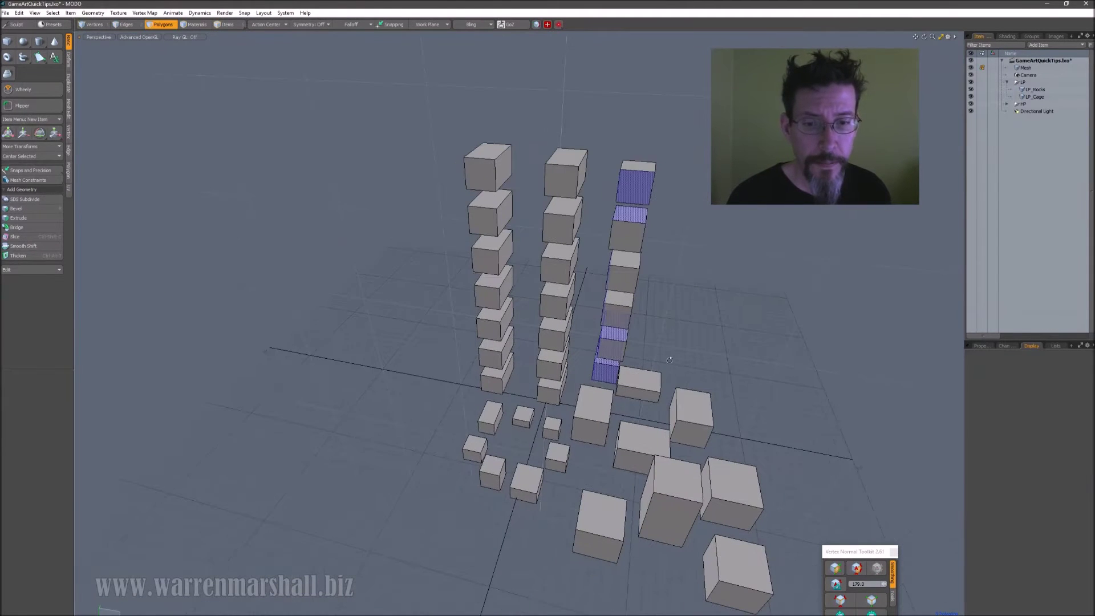
- Select all connected polygons of the ring of small stones, then of the large rock cluster, clearing the selection at the end
mouse_move(560, 455)
left_mouse_down()
mouse_move(523, 416)
mouse_move(493, 466)
mouse_move(548, 422)
mouse_move(582, 423)
mouse_move(507, 428)
left_mouse_up()
key("bracketright")
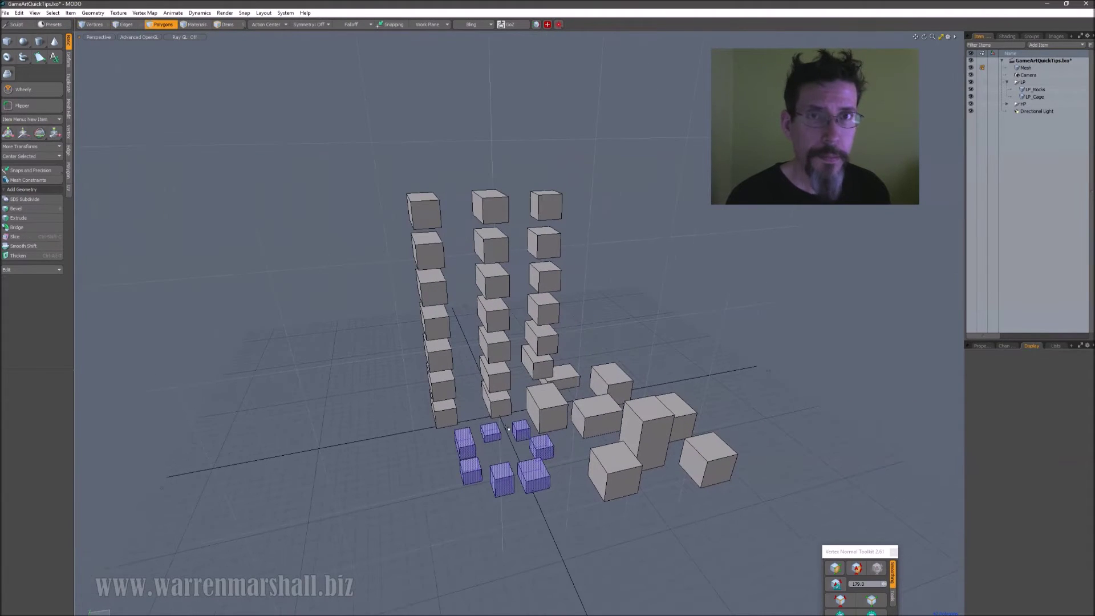
mouse_move(602, 374)
left_mouse_down()
mouse_move(562, 379)
mouse_move(639, 434)
mouse_move(634, 442)
left_mouse_up()
key("bracketright")
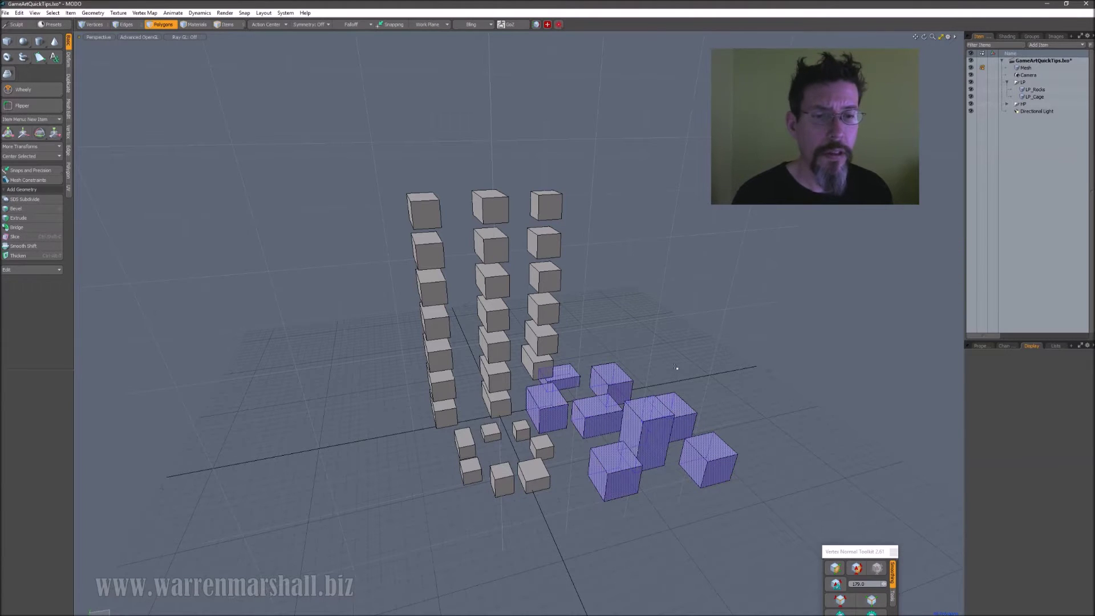
left_click(677, 369)
left_click_drag(677, 369, 698, 348, "alt")
left_click_drag(633, 336, 664, 331, "ctrl+alt")
key("3")
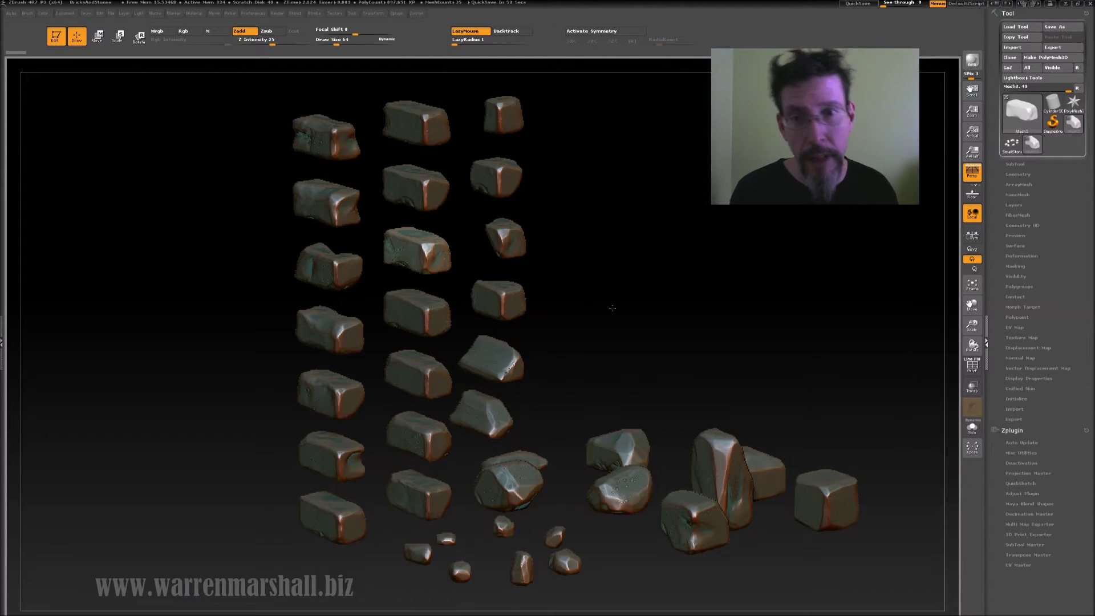
- Switch to ZBrush and examine the sculpted bricks and stones from several angles and up close
mouse_move(610, 305)
left_mouse_down()
mouse_move(593, 311)
mouse_move(616, 309)
left_mouse_up()
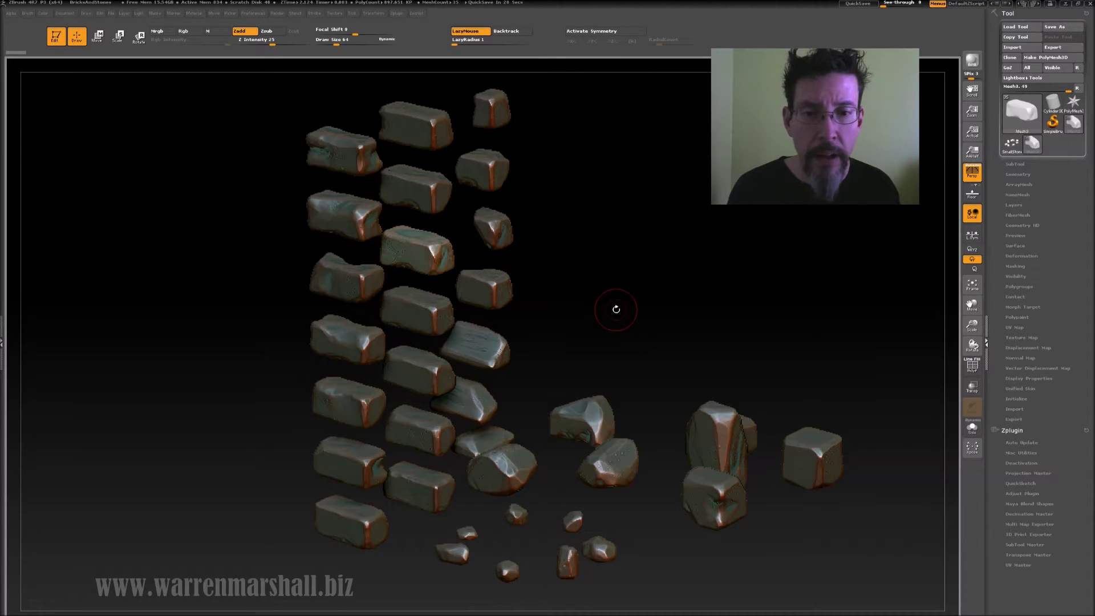
left_click_drag(552, 284, 551, 253)
left_click_drag(608, 320, 464, 177, "alt")
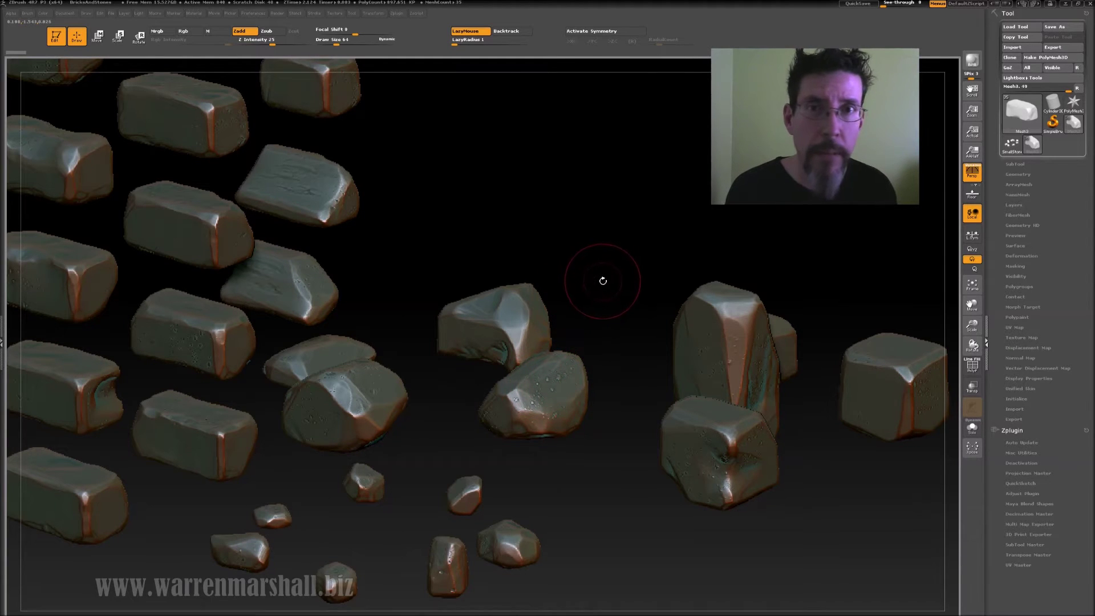
left_click_drag(628, 308, 550, 252, "alt")
left_click_drag(454, 179, 589, 317, "alt")
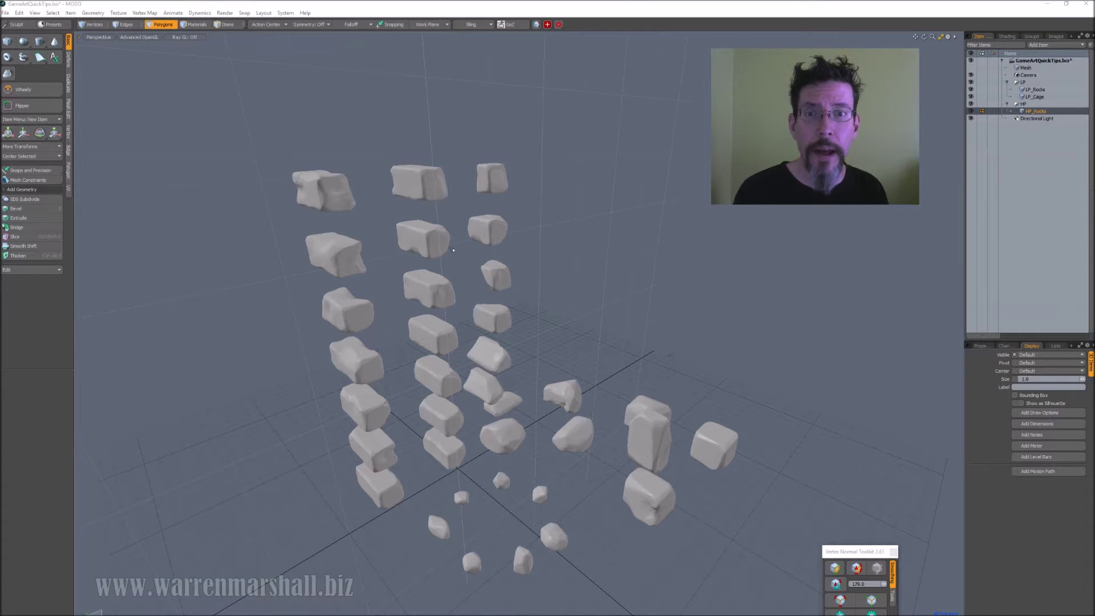
- Switch back to MODO and inspect the imported HP_Rocks high-poly mesh around the brick columns
left_click_drag(452, 249, 477, 234, "ctrl+alt")
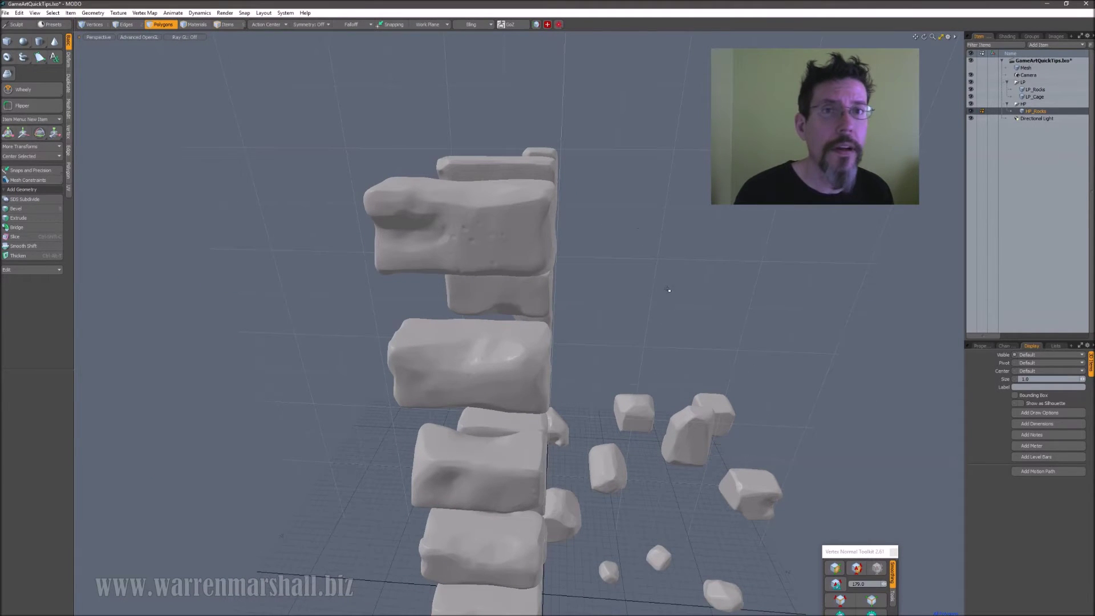
left_click_drag(668, 290, 610, 270, "alt")
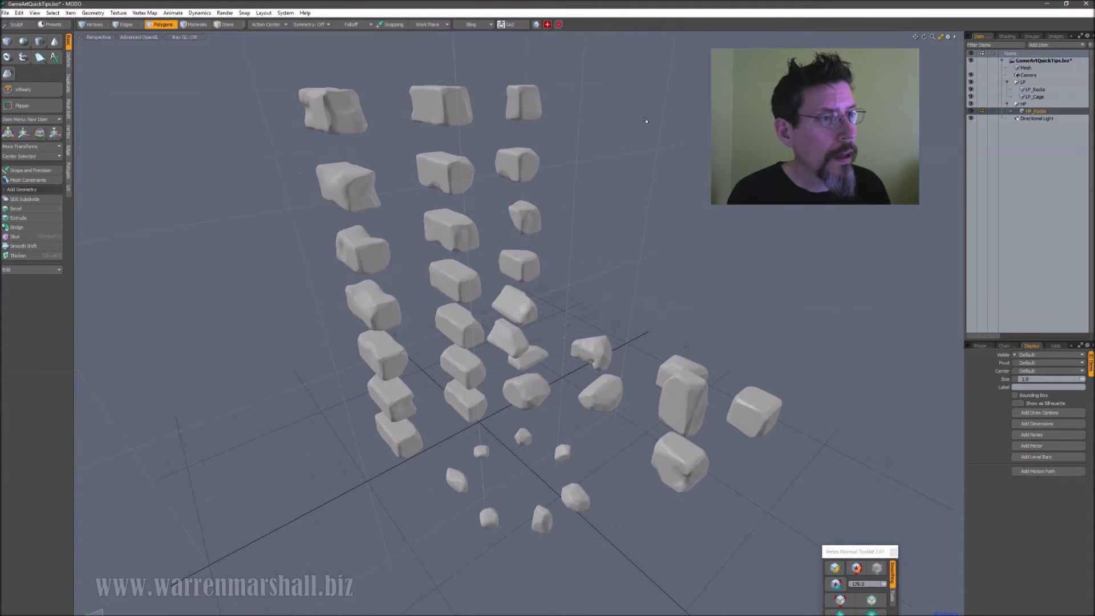
- Display the LP_Rocks low-poly mesh and examine its shapes and polygon edges
left_click(1036, 89)
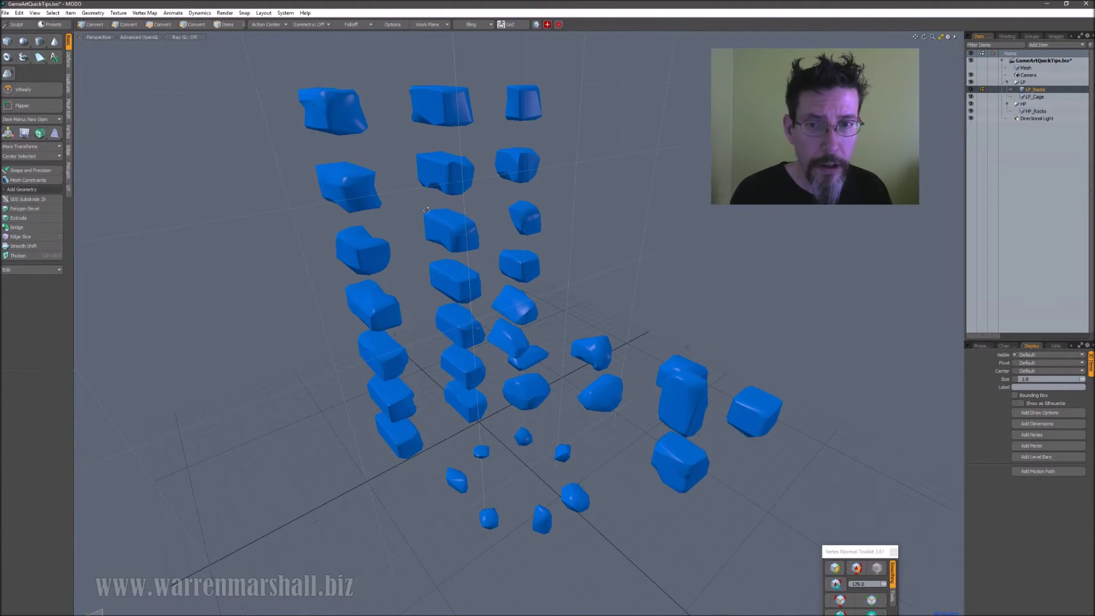
left_click_drag(384, 220, 506, 198, "alt")
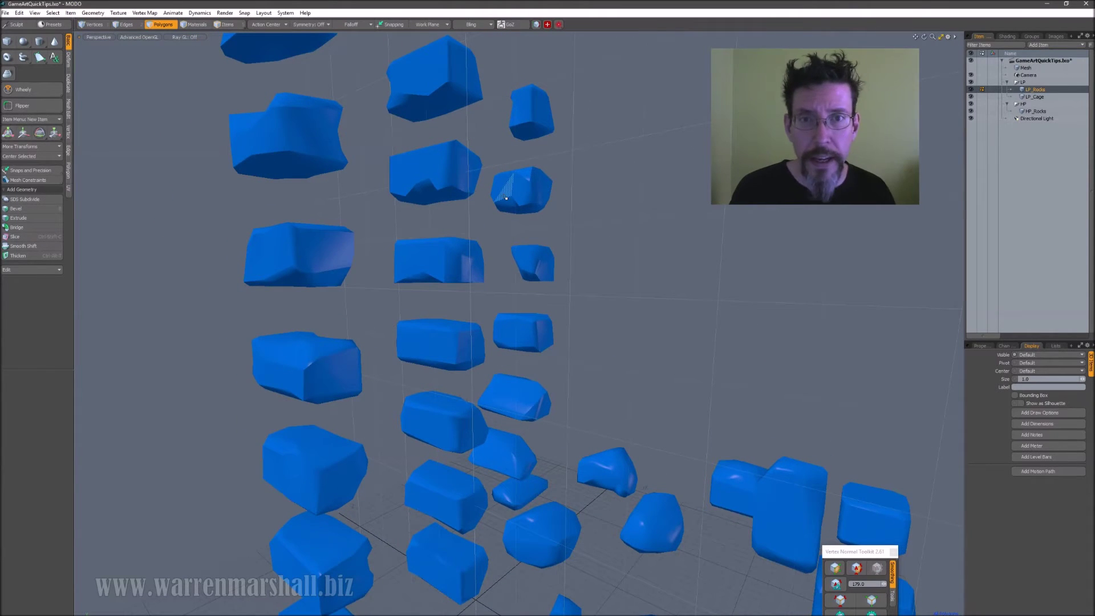
key("ctrl")
left_click_drag(600, 211, 590, 318, "alt")
scroll(596, 302, "up", 3)
scroll(574, 240, "down", 3)
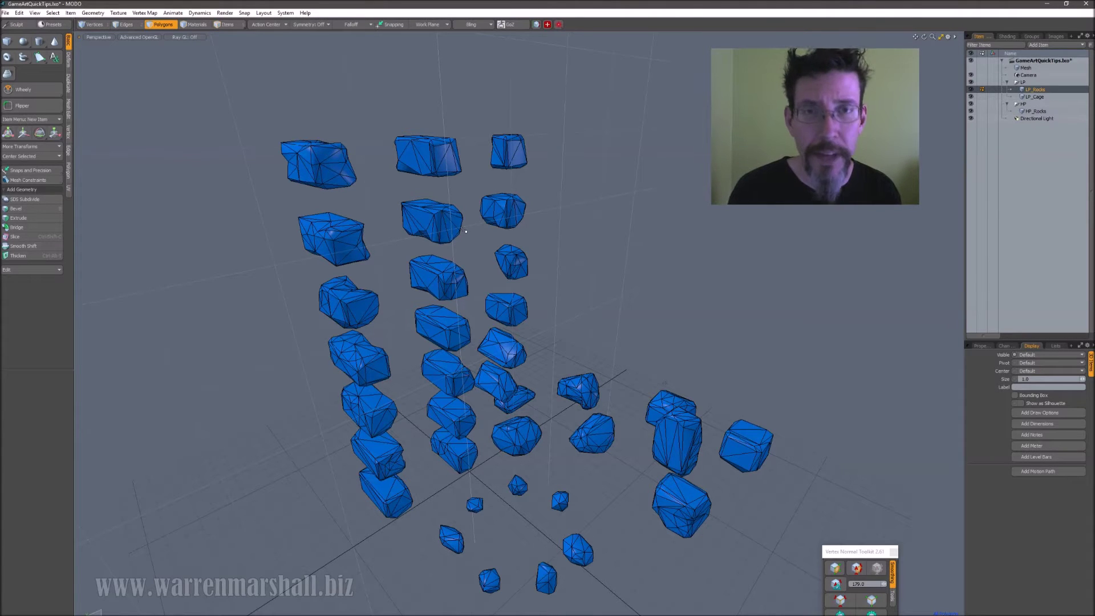
left_click_drag(521, 211, 561, 211, "alt")
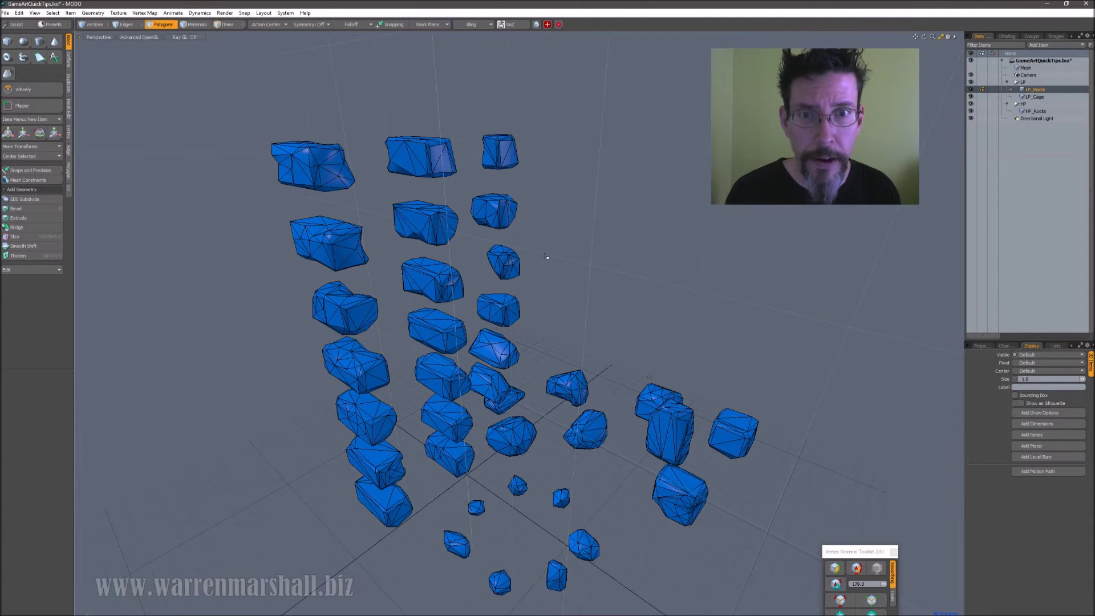
left_click_drag(579, 291, 587, 280, "alt+shift")
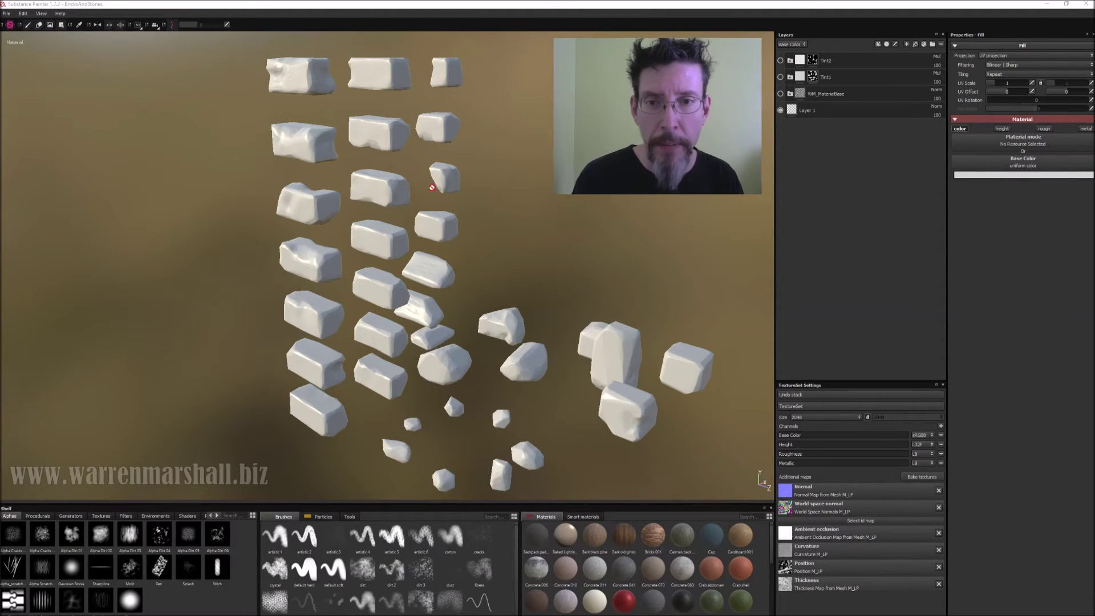
- Switch to Substance Painter, inspect the untextured stones, and review the texture baking settings without baking
right_click_drag(429, 181, 440, 206, "alt")
left_click_drag(502, 138, 518, 213, "alt")
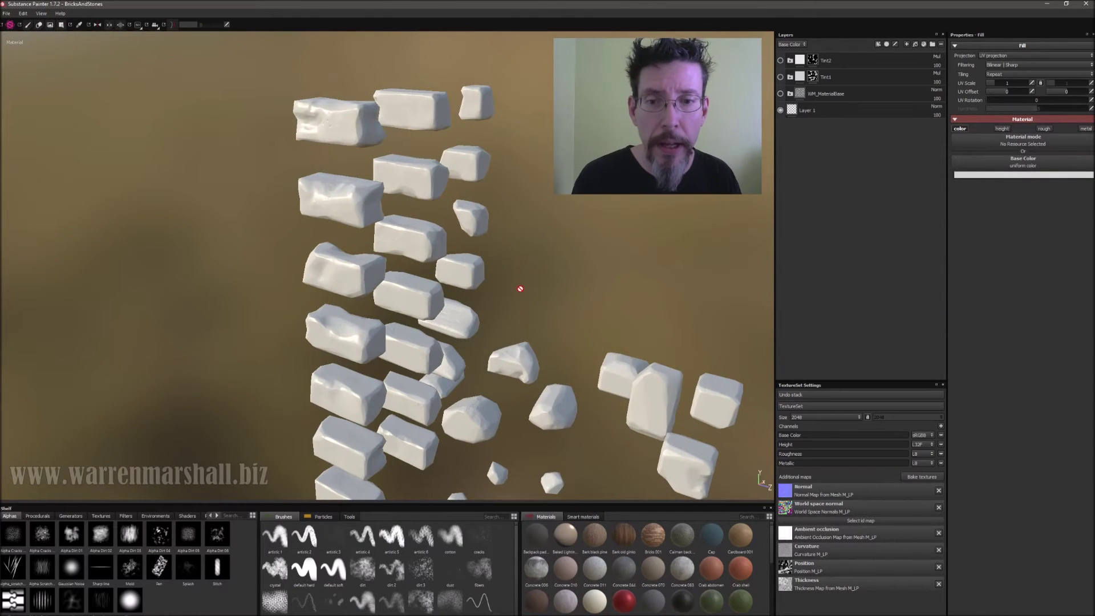
middle_click_drag(521, 288, 467, 237, "alt")
right_click_drag(421, 185, 511, 181, "alt")
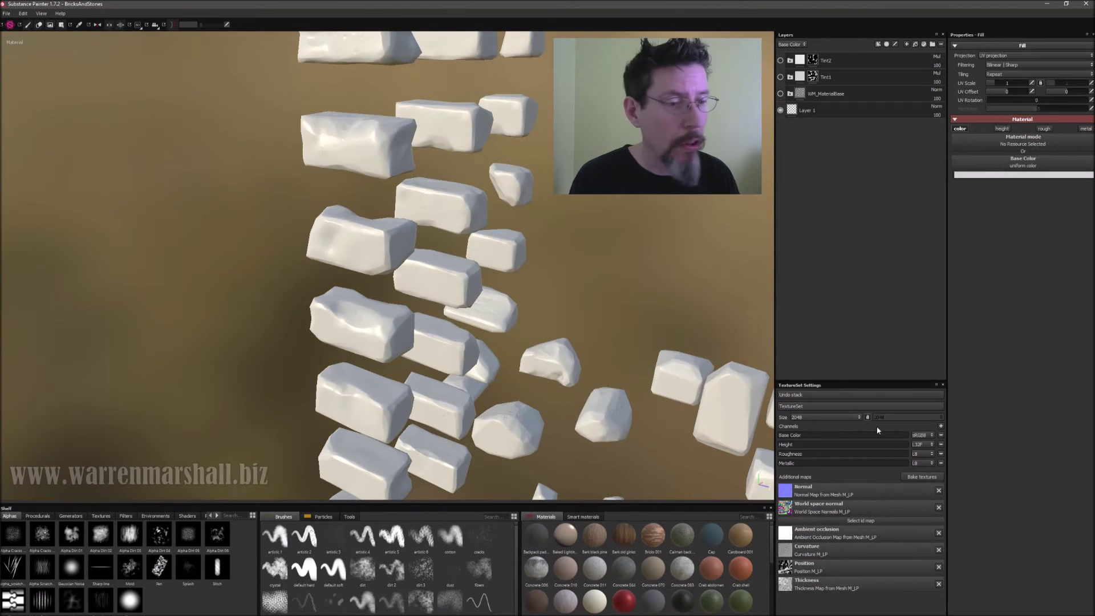
left_click(916, 476)
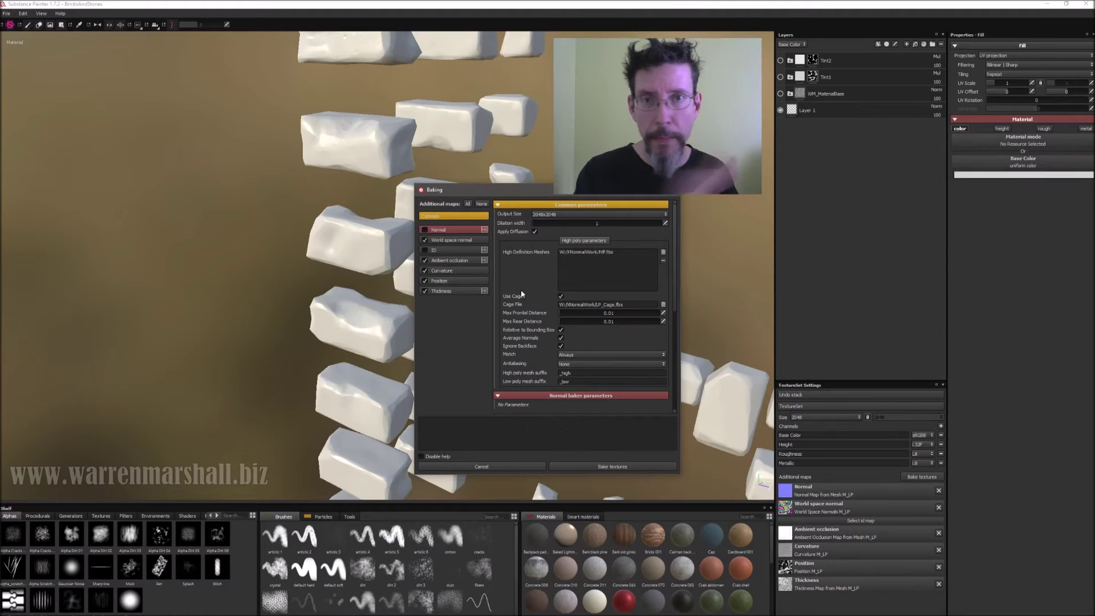
left_click(672, 190)
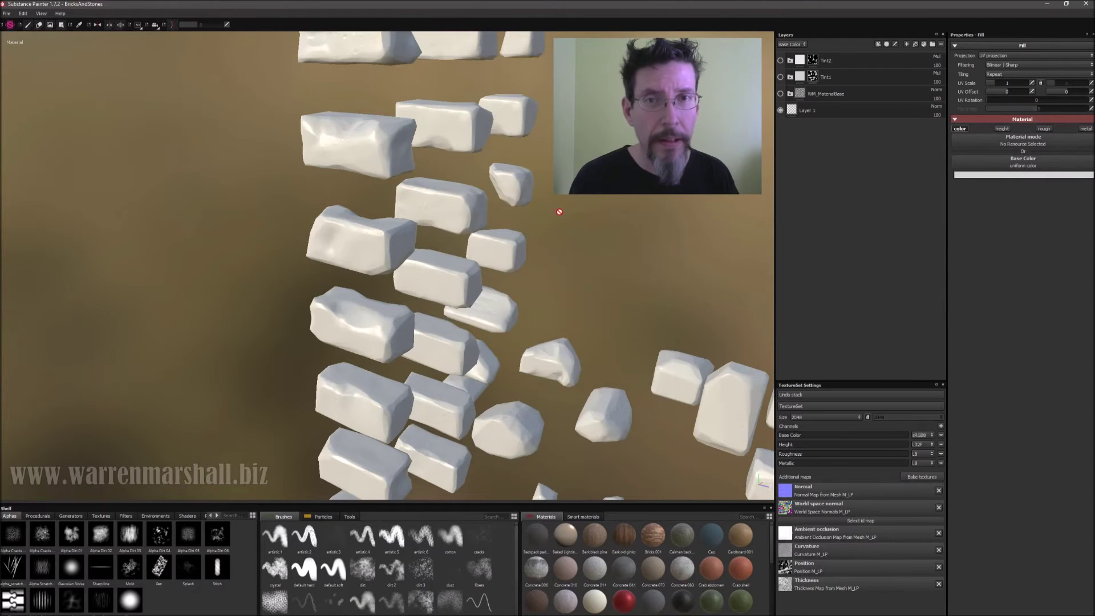
- Make the WM_MaterialBase layer visible on the full set of stones
right_click_drag(579, 308, 572, 242, "alt")
middle_click_drag(572, 242, 562, 216, "alt")
mouse_move(562, 217)
left_mouse_down("alt")
mouse_move(550, 212)
mouse_move(552, 276)
mouse_move(571, 232)
left_mouse_up("alt")
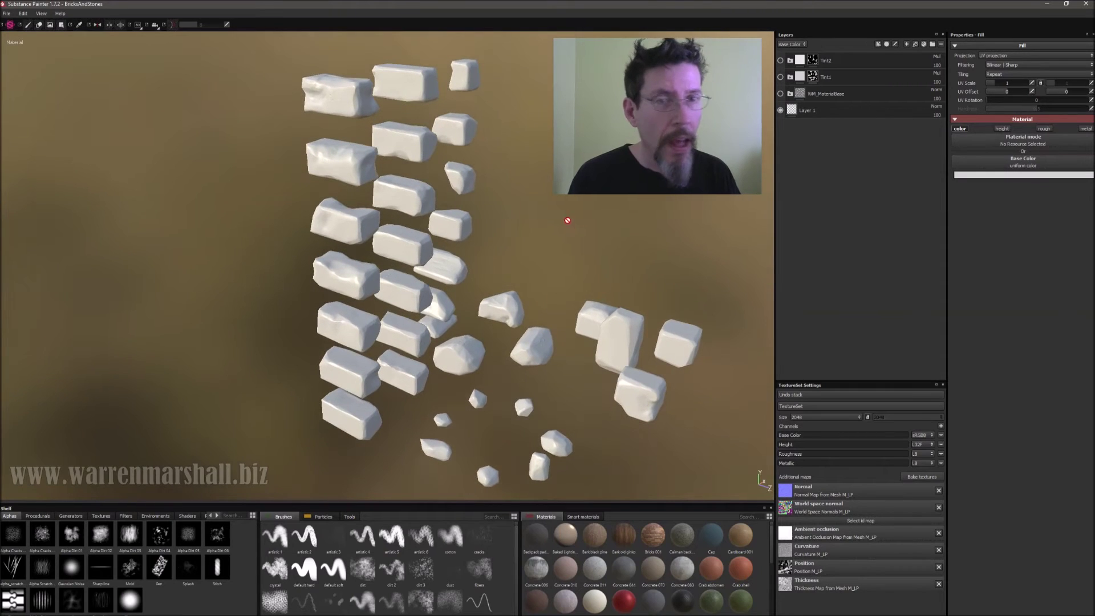
left_click(780, 93)
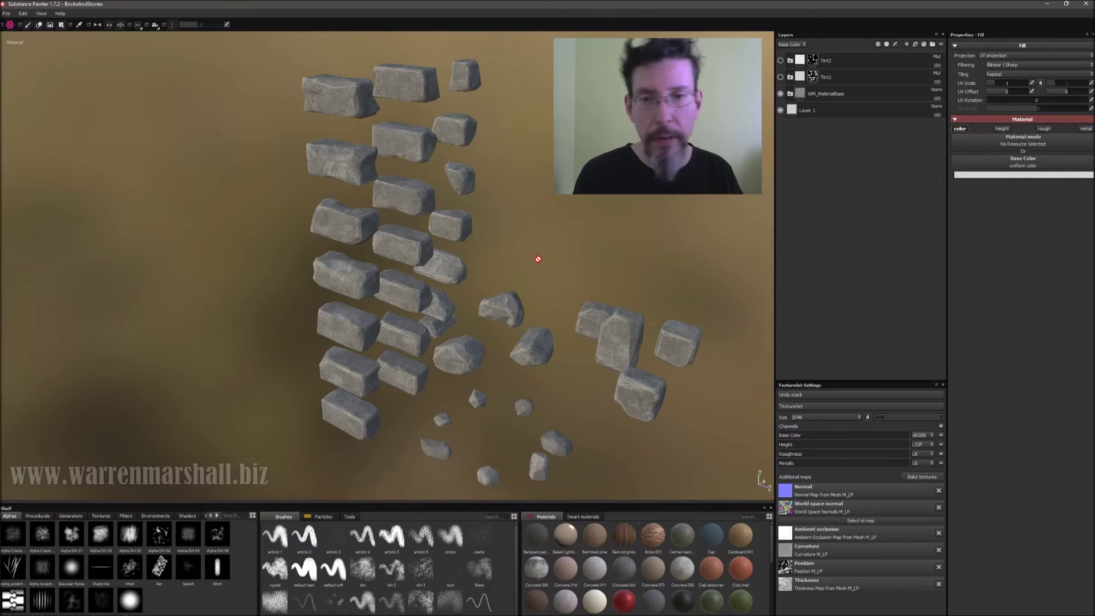
- Make the Tint1 and Tint2 layers visible and check the colour variation on the bricks
left_click_drag(499, 181, 770, 76, "alt")
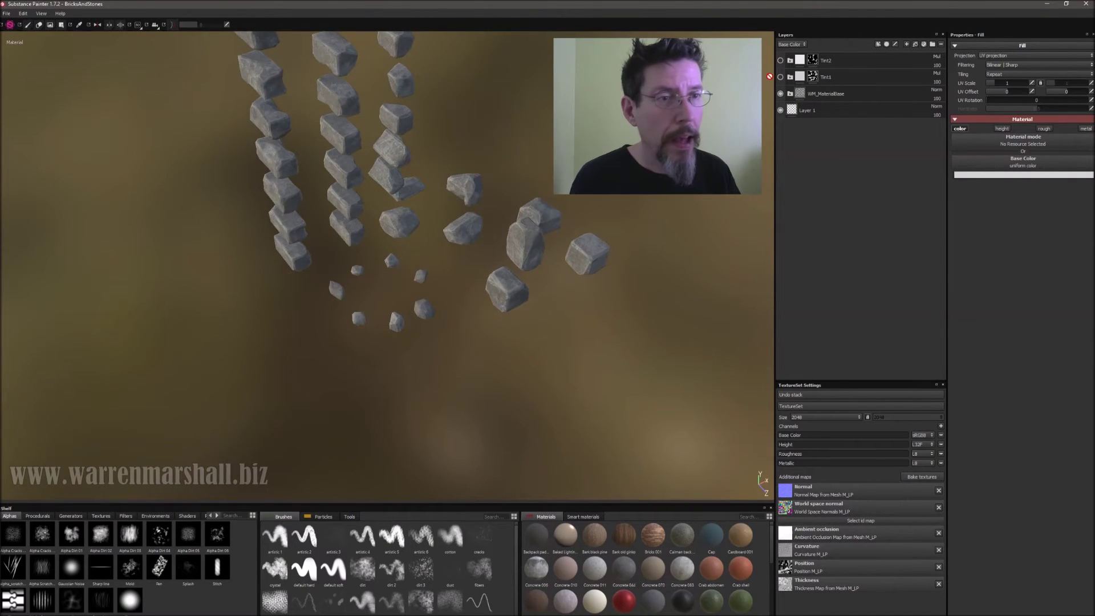
middle_click_drag(517, 134, 589, 308, "alt")
left_click_drag(589, 308, 575, 249, "alt")
middle_click_drag(572, 276, 581, 252, "alt")
left_click_drag(450, 241, 630, 252, "alt")
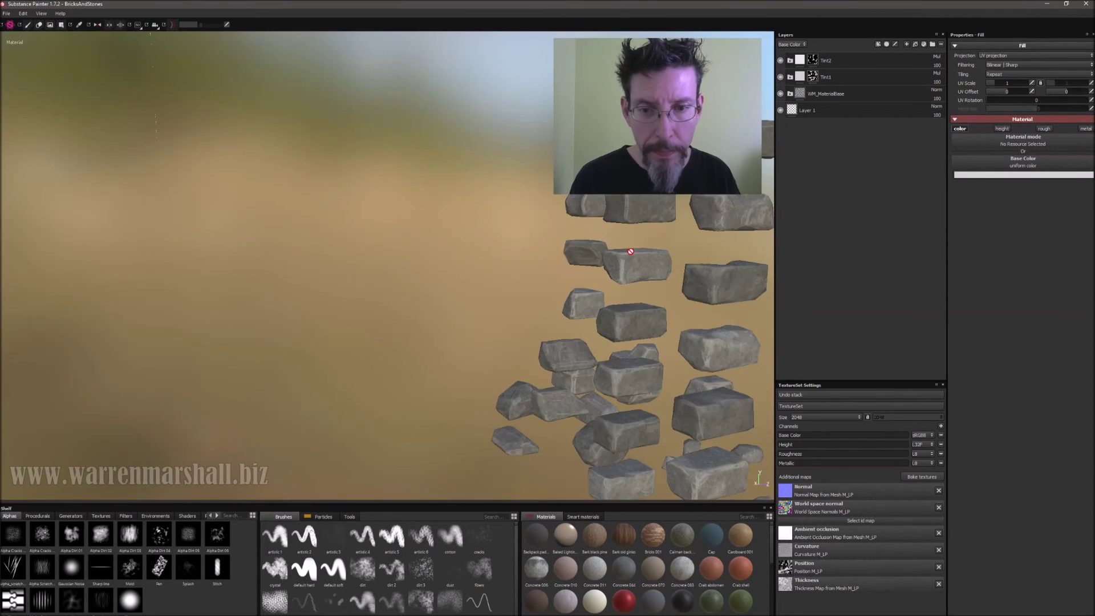
middle_click_drag(630, 251, 578, 235, "alt")
left_click_drag(603, 259, 621, 256, "alt")
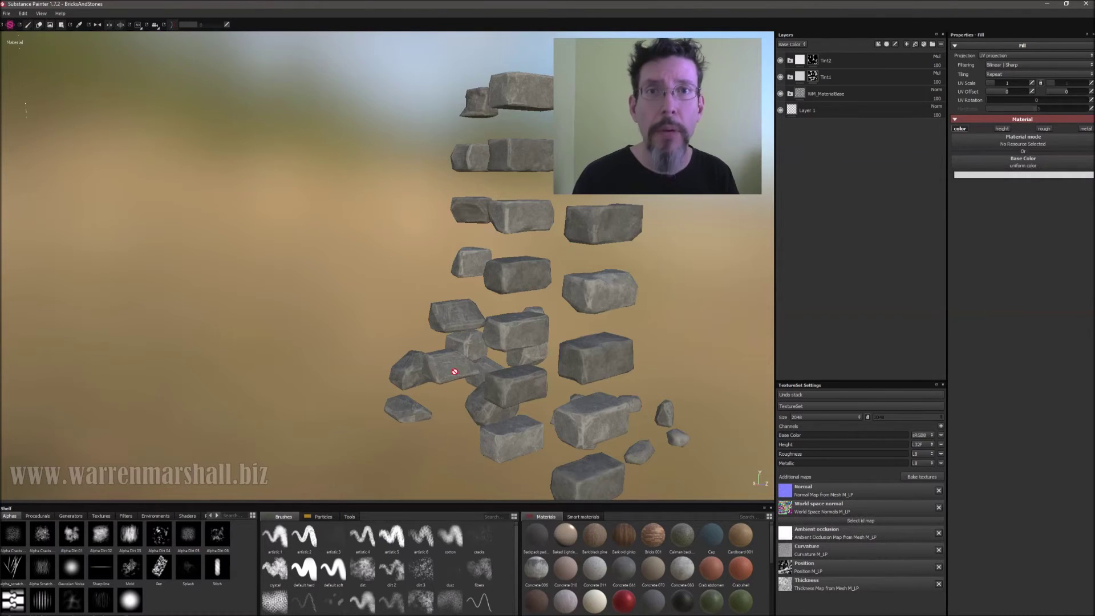
- Examine the fully textured set of bricks and stones from the front and at a distance
left_click_drag(630, 251, 399, 239, "alt")
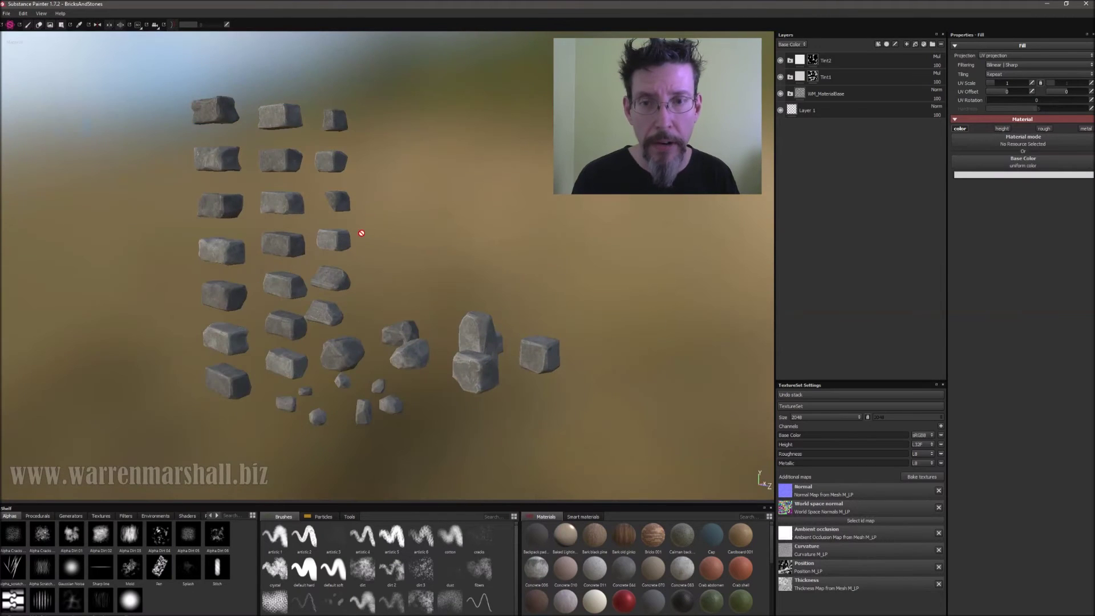
middle_click_drag(371, 232, 501, 215, "alt")
left_click_drag(500, 215, 464, 219, "alt")
mouse_move(490, 219)
right_mouse_down("shift")
mouse_move(501, 232)
mouse_move(501, 222)
right_mouse_up("shift")
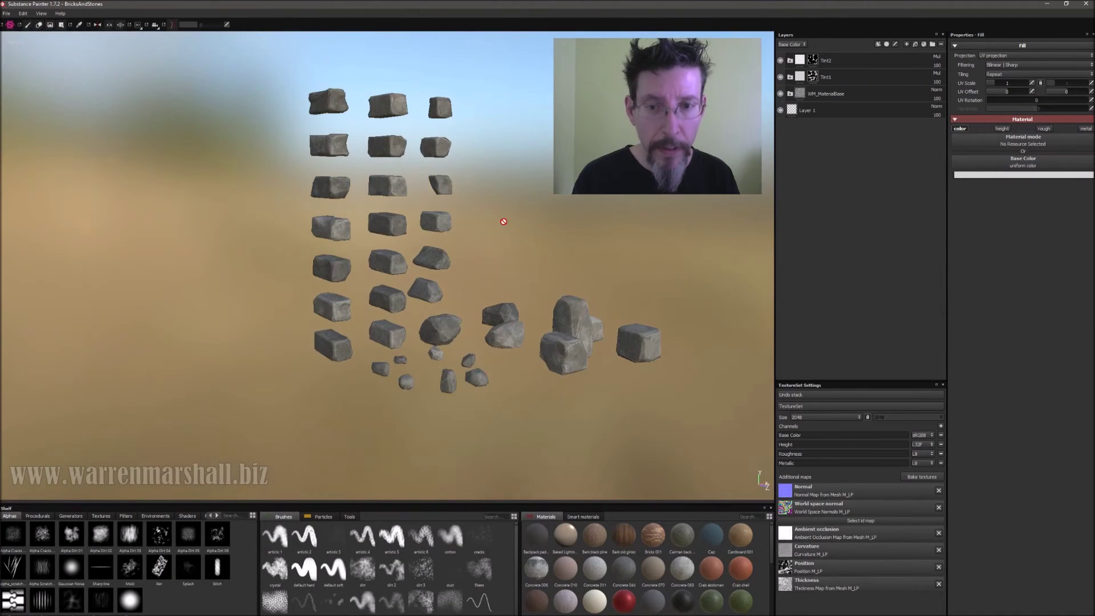
middle_click_drag(502, 223, 550, 236, "alt")
left_click_drag(550, 236, 566, 246, "alt")
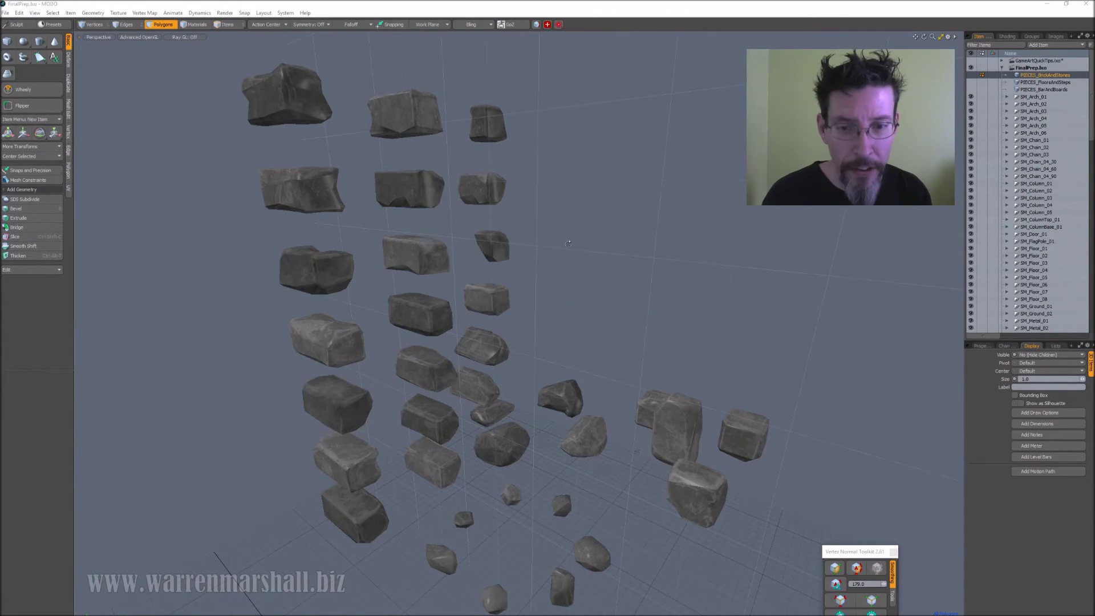
- Switch to MODO and examine the textured brick and stone pieces in FinalPrep.lxo
mouse_move(571, 239)
left_mouse_down("alt")
mouse_move(590, 242)
mouse_move(563, 266)
mouse_move(574, 256)
left_mouse_up("alt")
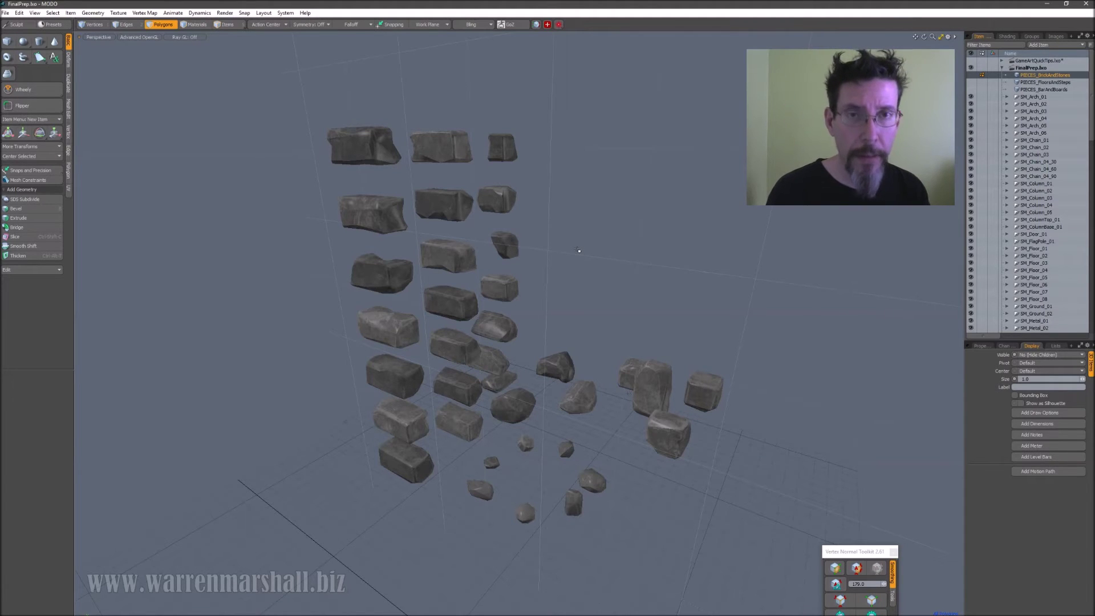
left_click_drag(444, 329, 503, 299, "alt")
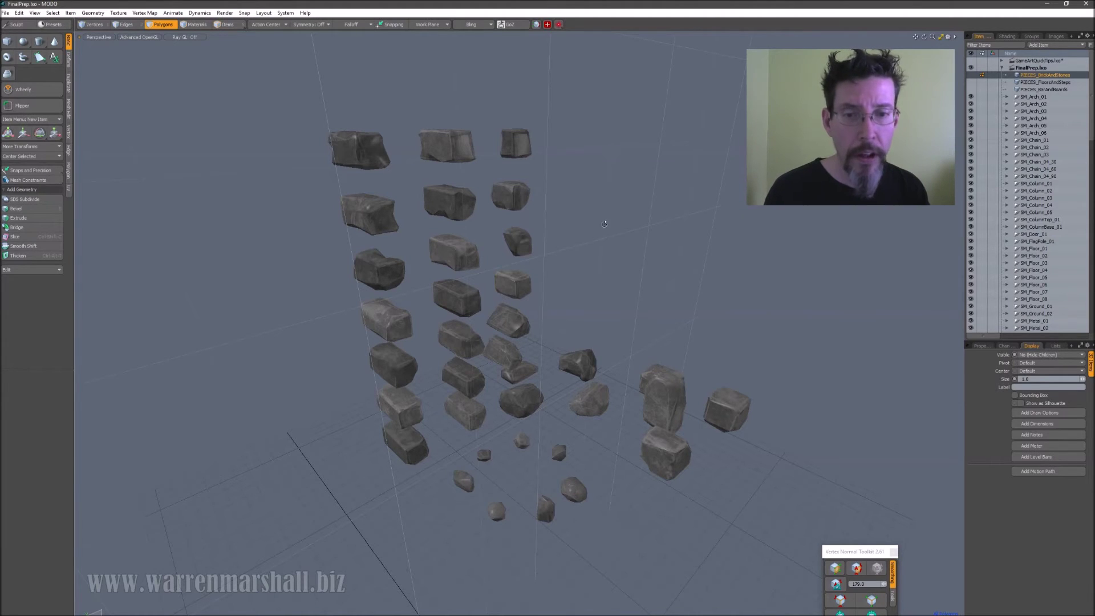
left_click_drag(604, 224, 601, 274, "alt")
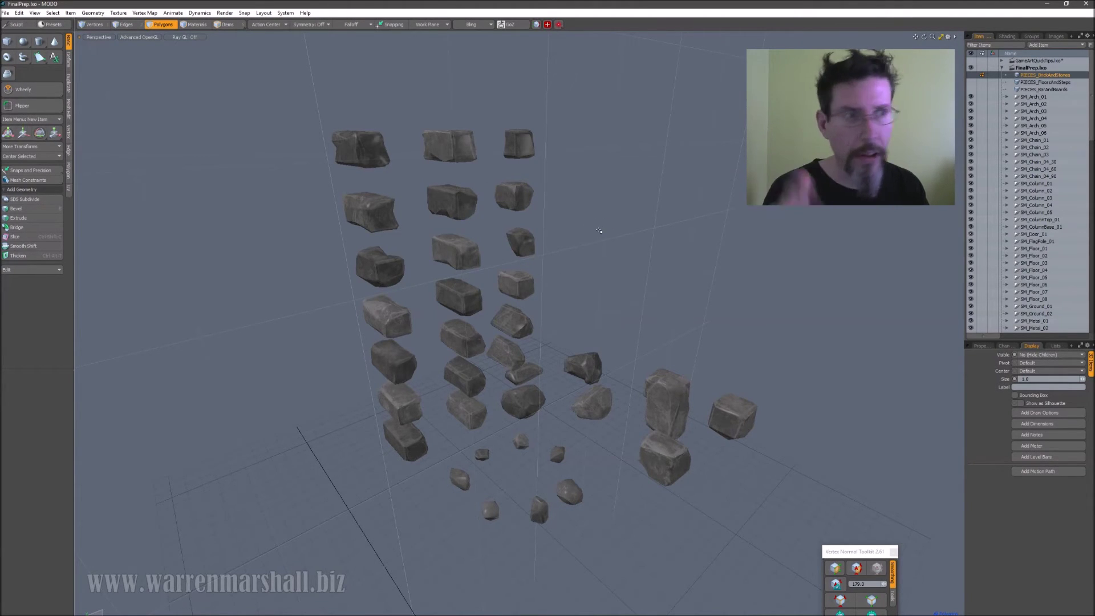
- Display the PIECES_FloorsAndSteps mesh for inspection, followed by the PIECES_BarAndBoards mesh
left_click(1035, 84)
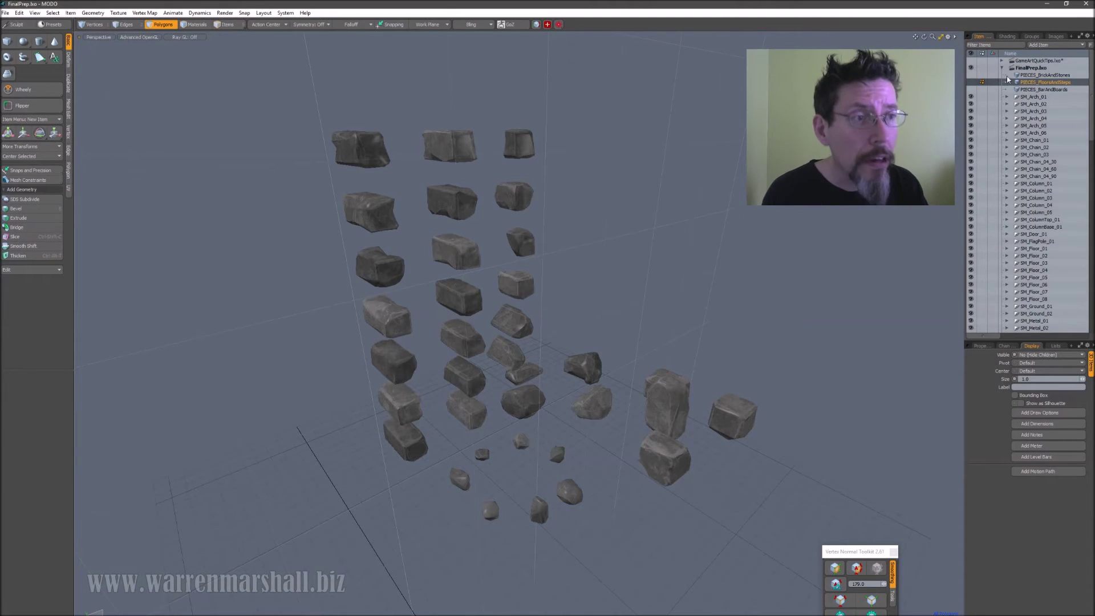
scroll(508, 255, "up", 3)
left_click_drag(508, 254, 562, 302, "alt+shift")
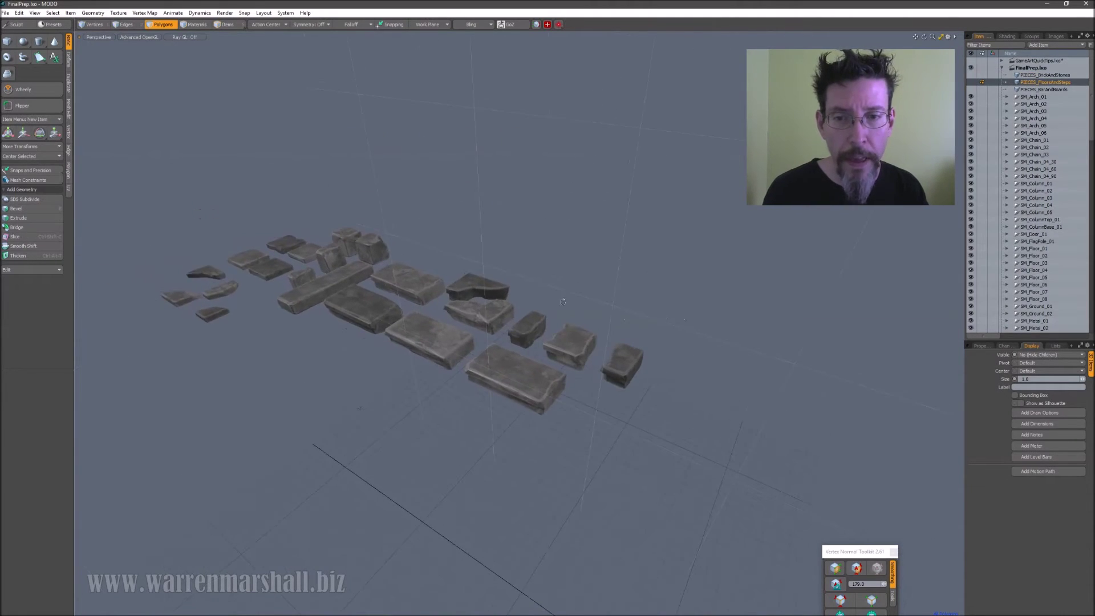
left_click(1041, 90)
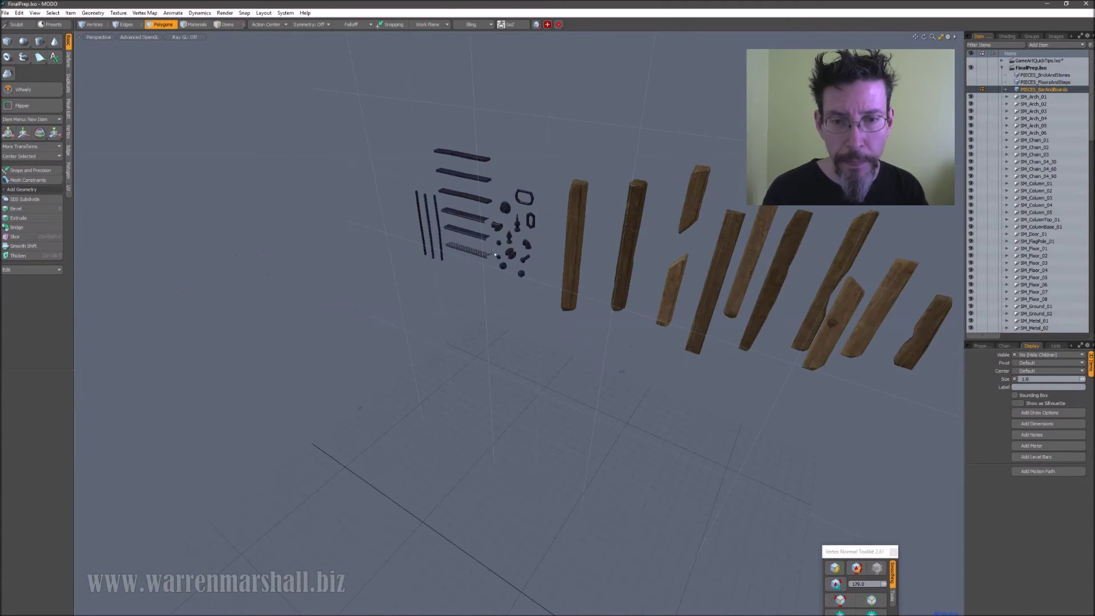
- Examine the metal bars, ornaments and wooden boards of the PIECES_BarAndBoards mesh from the front and at an angle
key("shift+a")
left_click_drag(558, 298, 610, 271, "ctrl+alt")
scroll(622, 282, "down", 5)
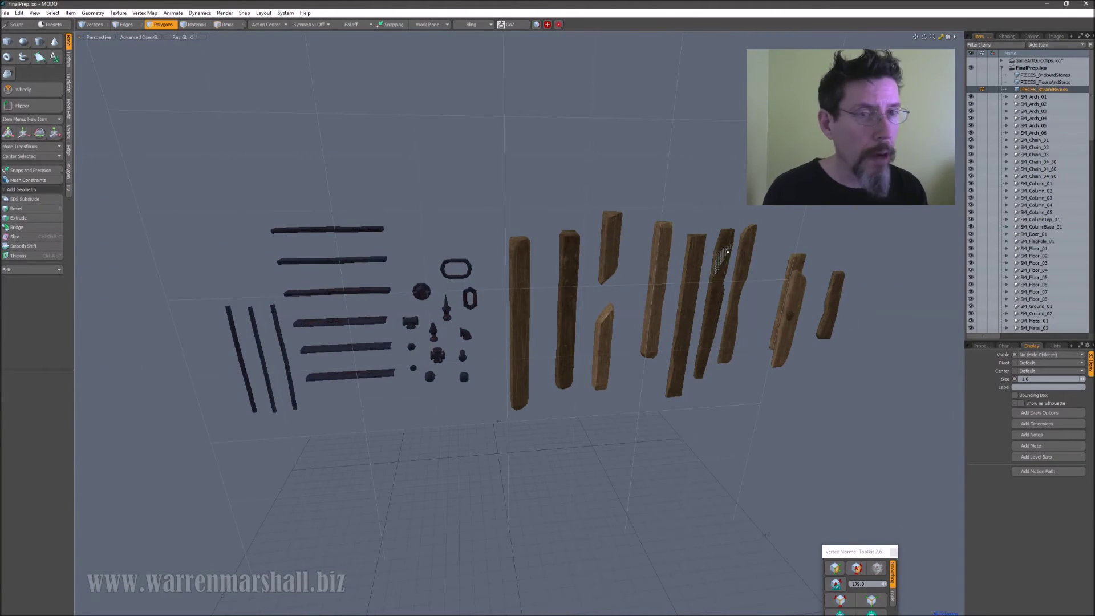
left_click_drag(583, 235, 539, 281, "alt")
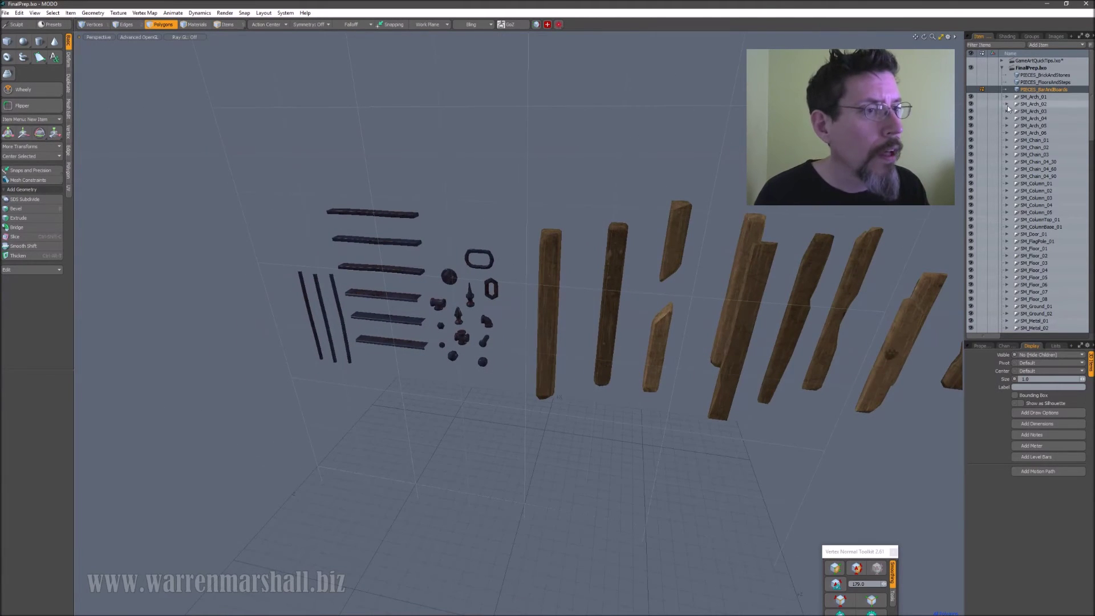
- Display the Mesh_2 item inside SM_Column_01 and frame the stone column
left_click(1007, 183)
left_click(1030, 195)
key("shift+h")
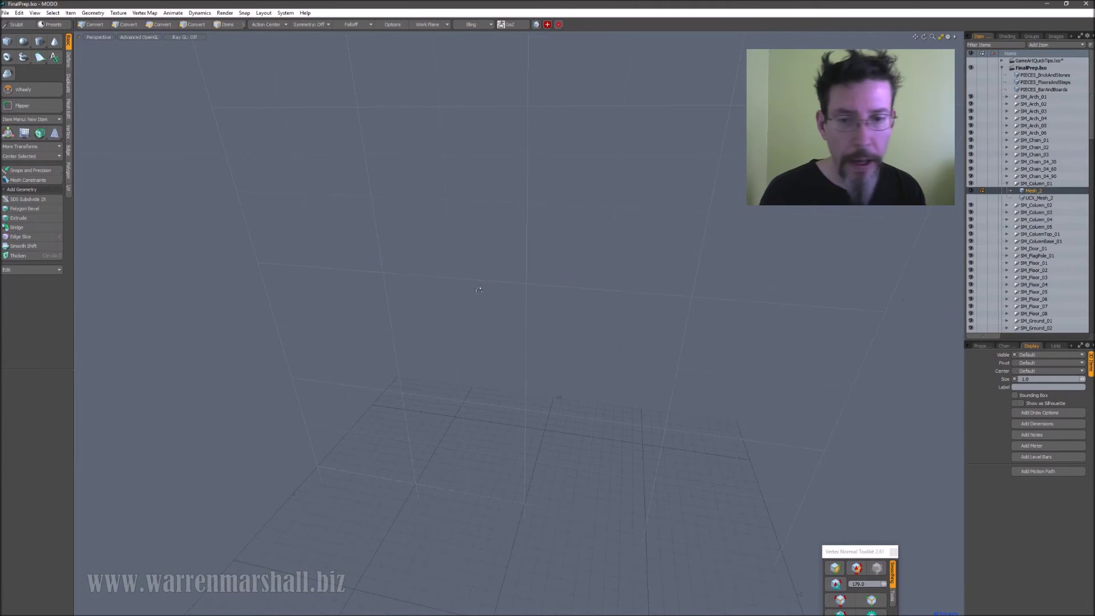
key("shift+a")
mouse_move(667, 299)
middle_mouse_down()
mouse_move(610, 278)
mouse_move(674, 305)
middle_mouse_up()
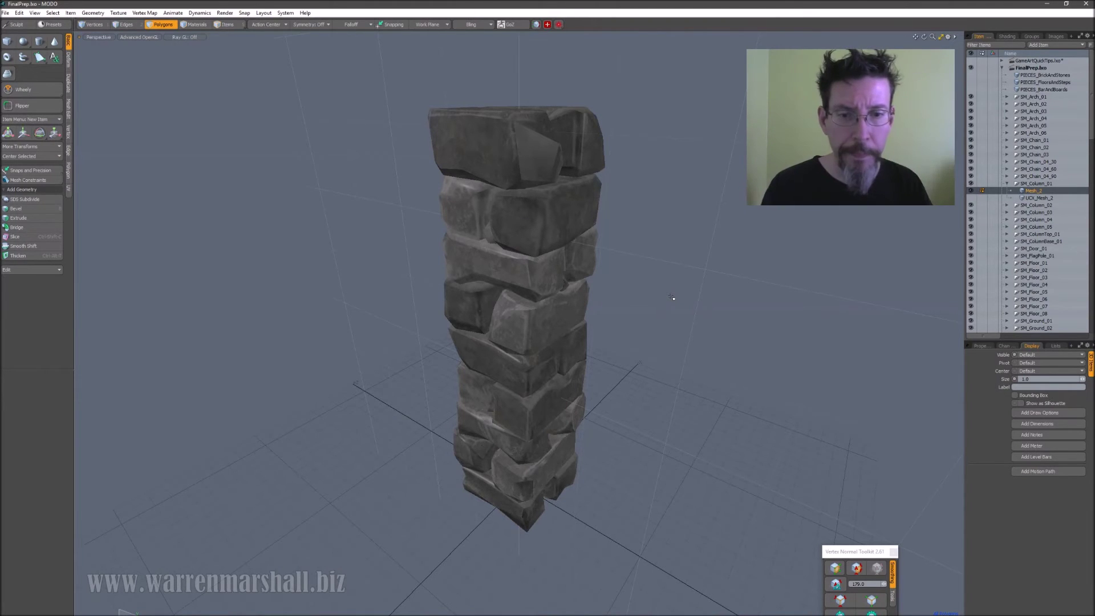
- Examine the brick stacking of the SM_Column_01 column up close and from several sides
left_click_drag(603, 267, 622, 280, "alt")
scroll(533, 300, "up", 4)
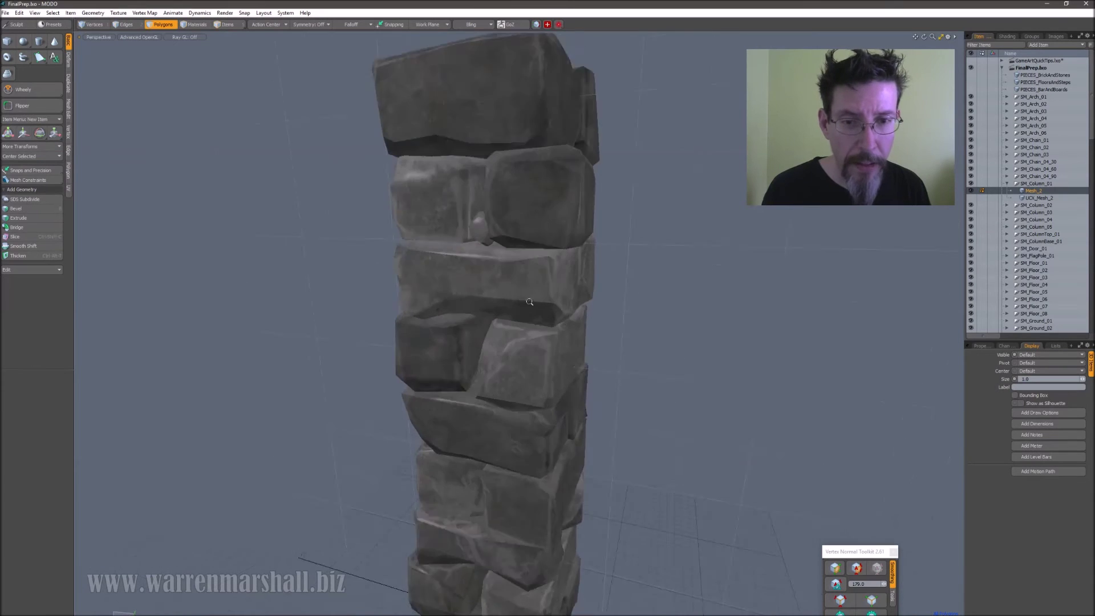
double_click(493, 198)
left_click_drag(494, 199, 468, 291, "alt")
double_click(516, 313)
left_click_drag(645, 299, 648, 354, "alt")
left_click(650, 321)
scroll(644, 357, "down", 3)
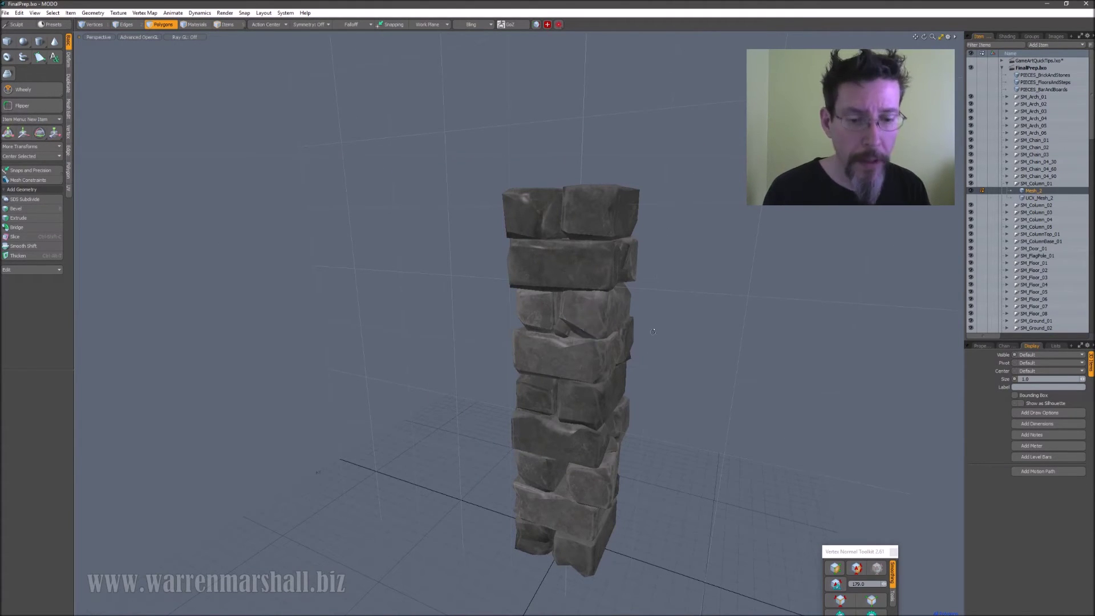
left_click_drag(593, 310, 609, 326, "alt")
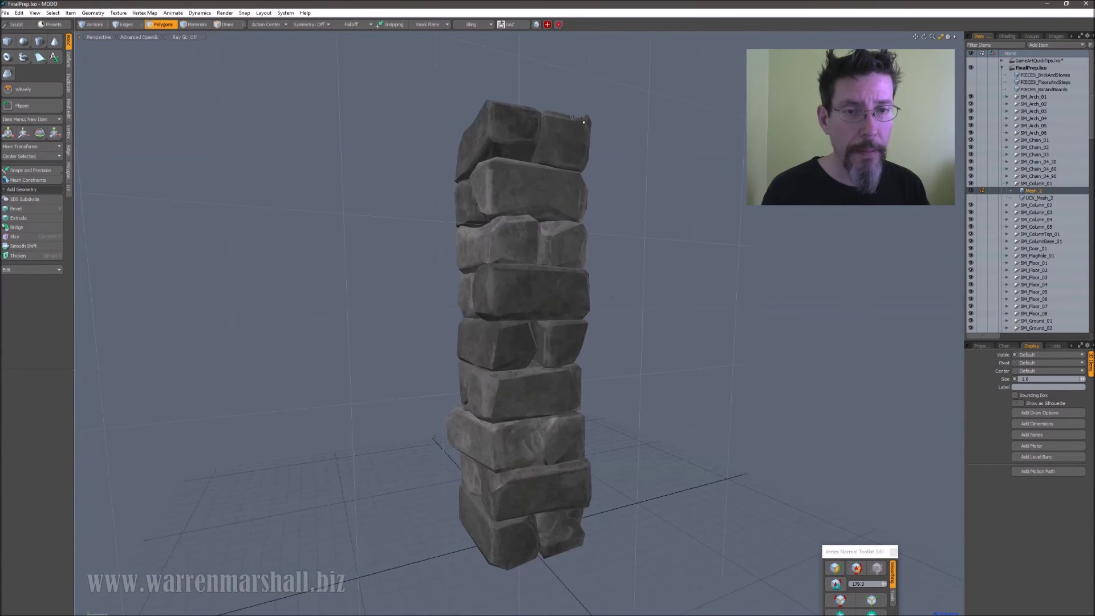
left_click_drag(574, 488, 578, 513, "alt")
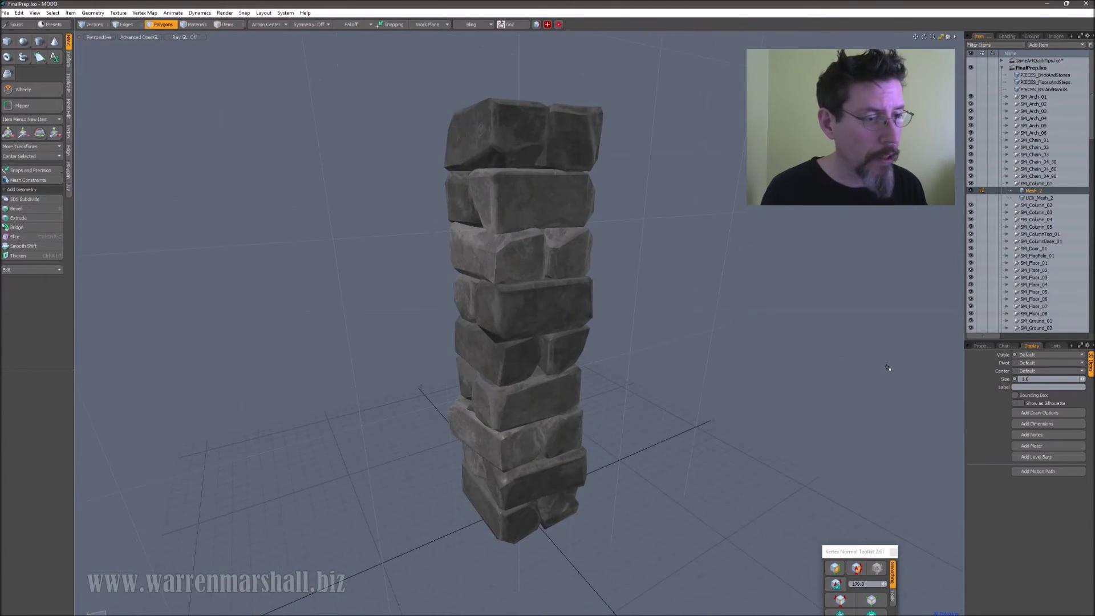
- Show the column as a silhouette to check its outline from different angles, and restore its textured display
left_click(1021, 403)
left_click_drag(613, 309, 623, 135, "alt")
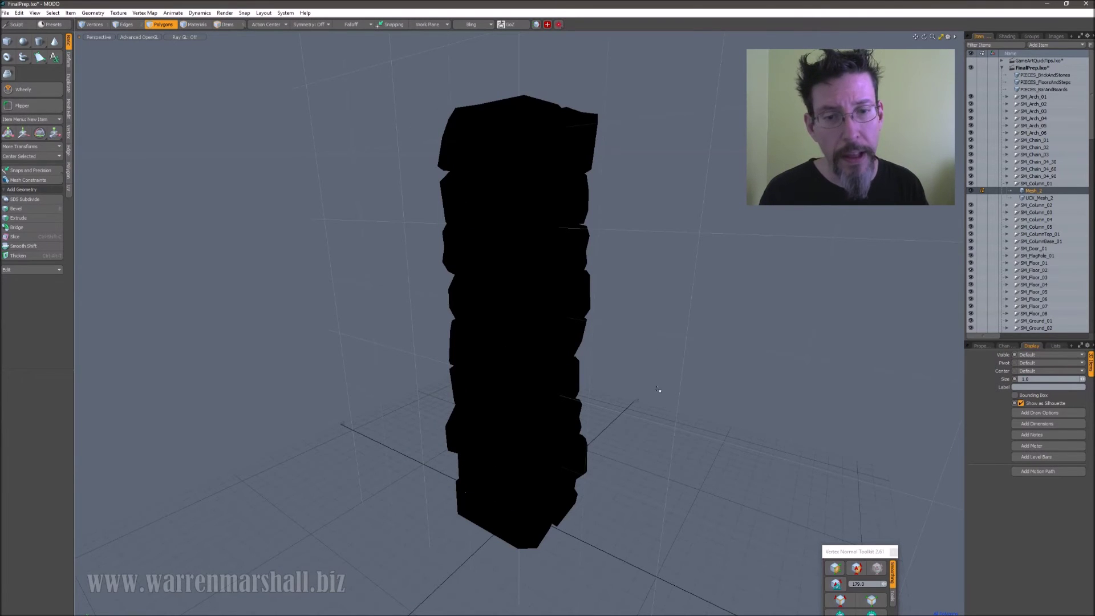
left_click_drag(627, 365, 855, 350, "alt")
left_click(1021, 403)
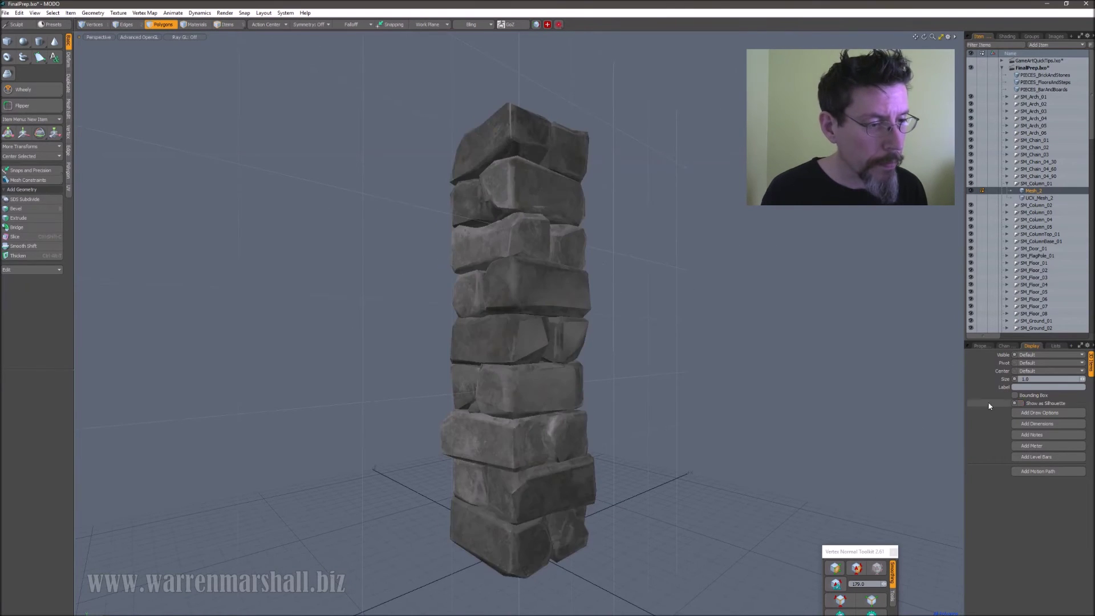
left_click_drag(662, 356, 634, 352, "alt")
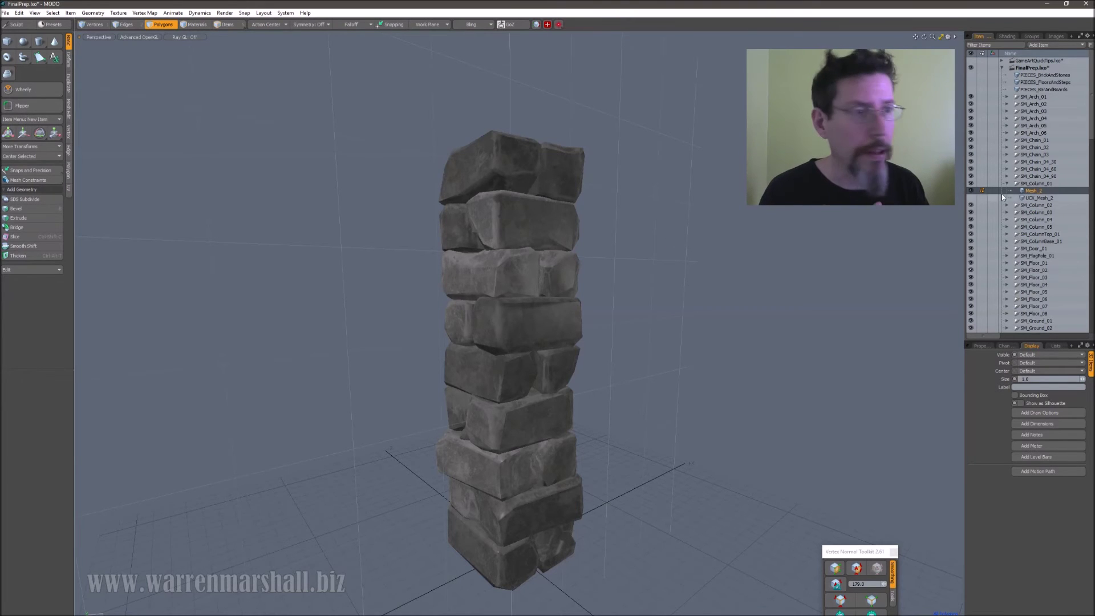
- Display the main mesh of SM_Arch_01 and examine the brick arch from several angles
left_click(1007, 98)
left_click(1032, 104)
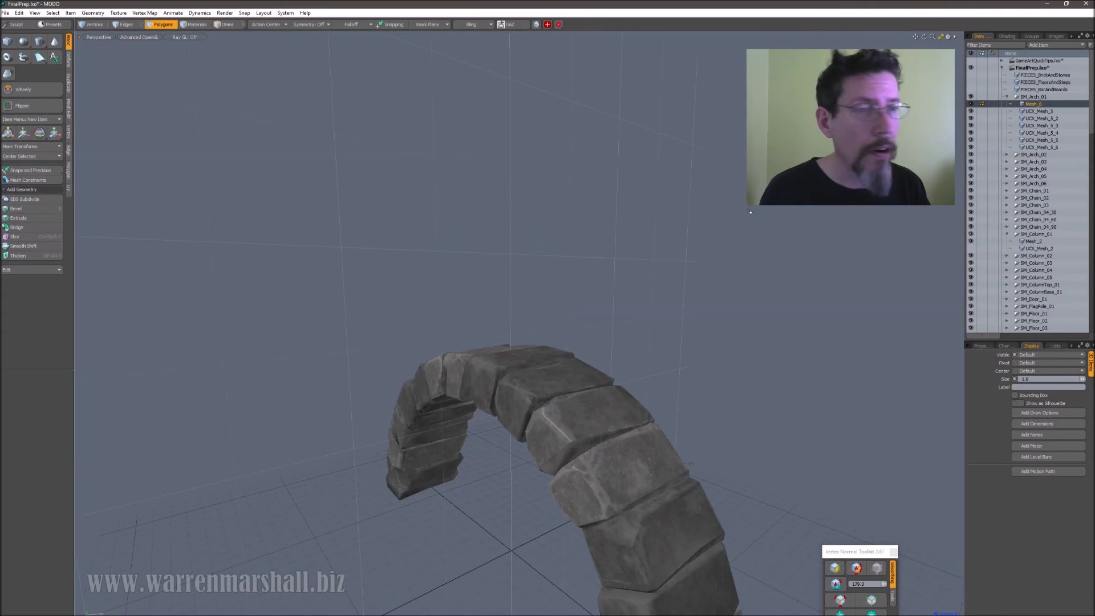
key("a")
scroll(631, 309, "down", 3)
left_click_drag(631, 309, 621, 295, "alt")
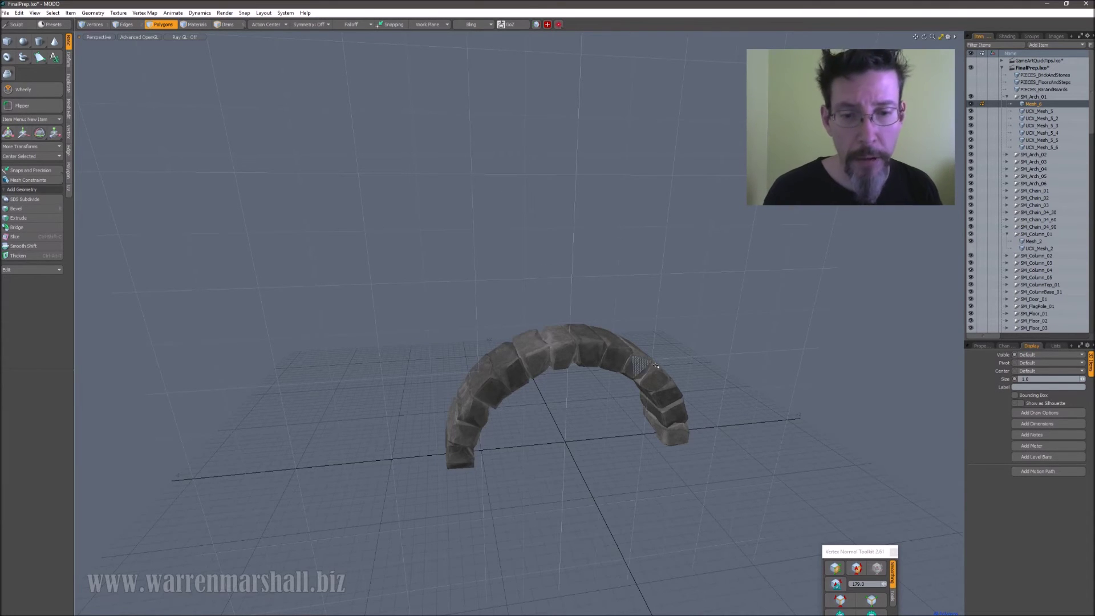
left_click_drag(512, 374, 597, 448, "alt")
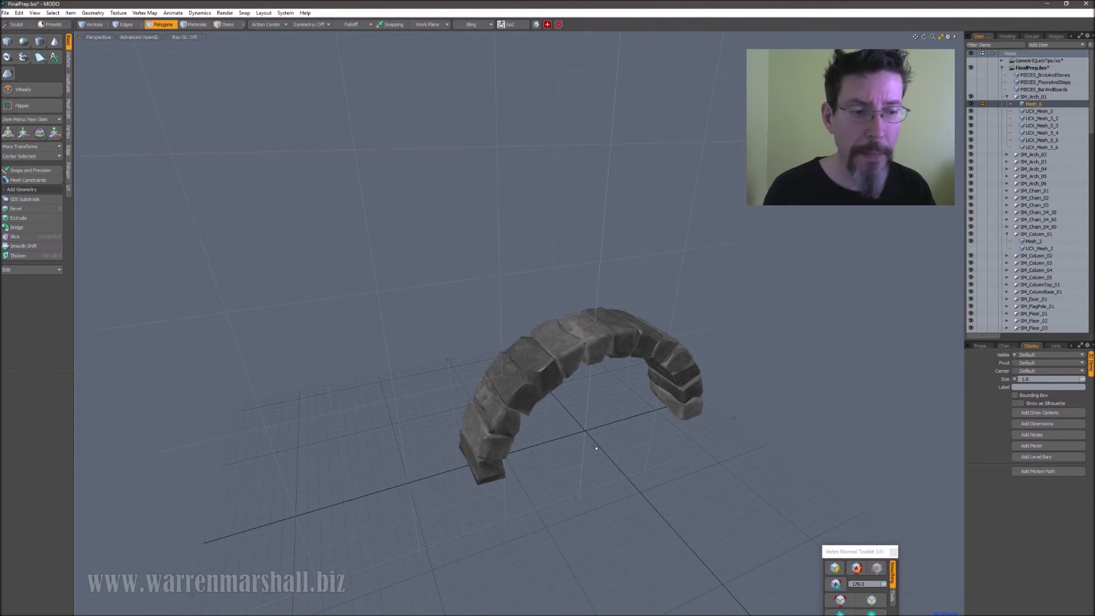
left_click_drag(596, 448, 606, 246, "alt")
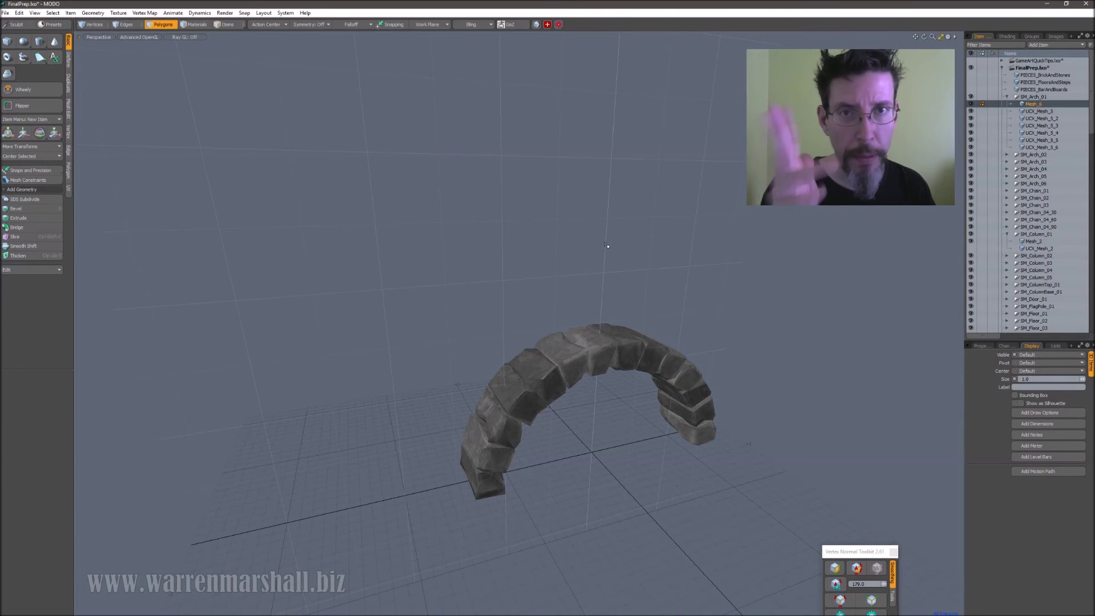
left_click_drag(608, 245, 669, 292, "alt")
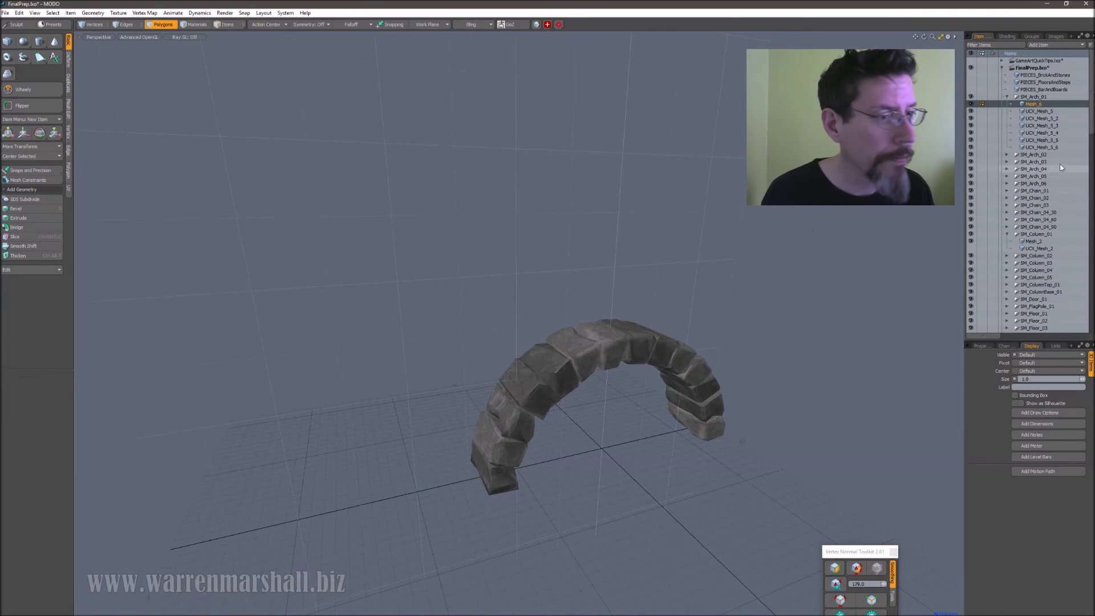
- Display the Mesh_7 item inside SM_Rubble_01 and examine the rubble pile up close
left_click_drag(1090, 130, 1089, 244)
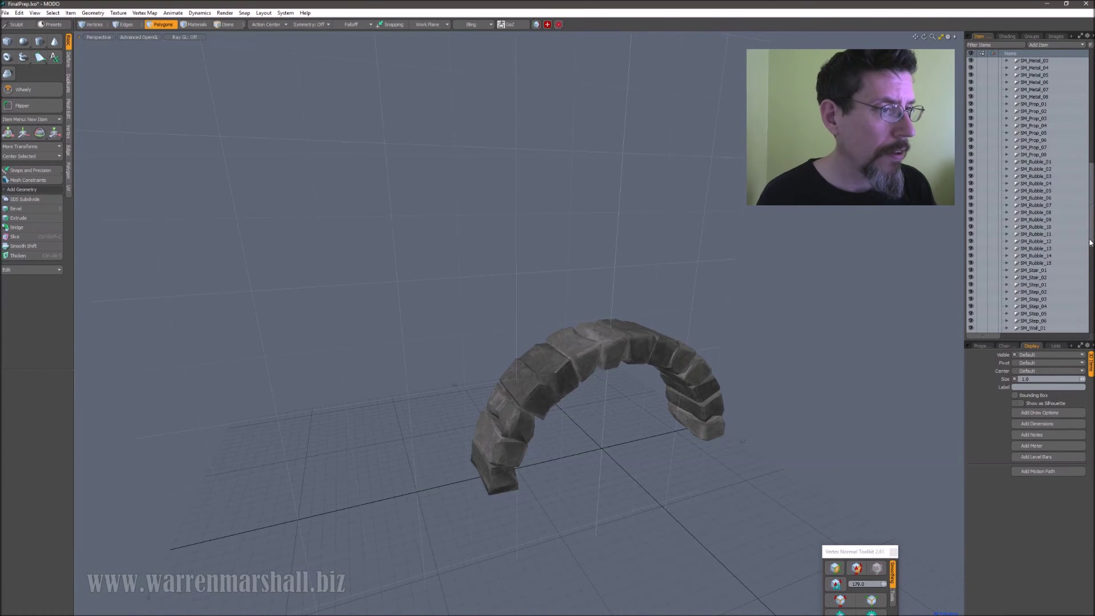
left_click(1007, 162)
left_click(1033, 169)
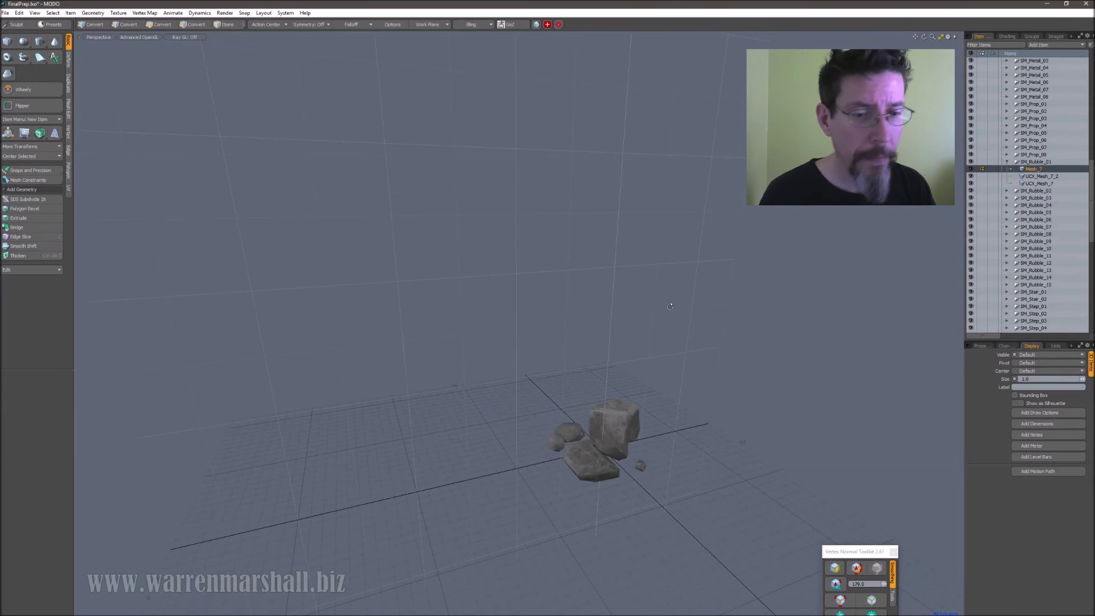
left_click_drag(605, 399, 633, 385, "alt")
left_click_drag(633, 386, 568, 392, "ctrl+alt")
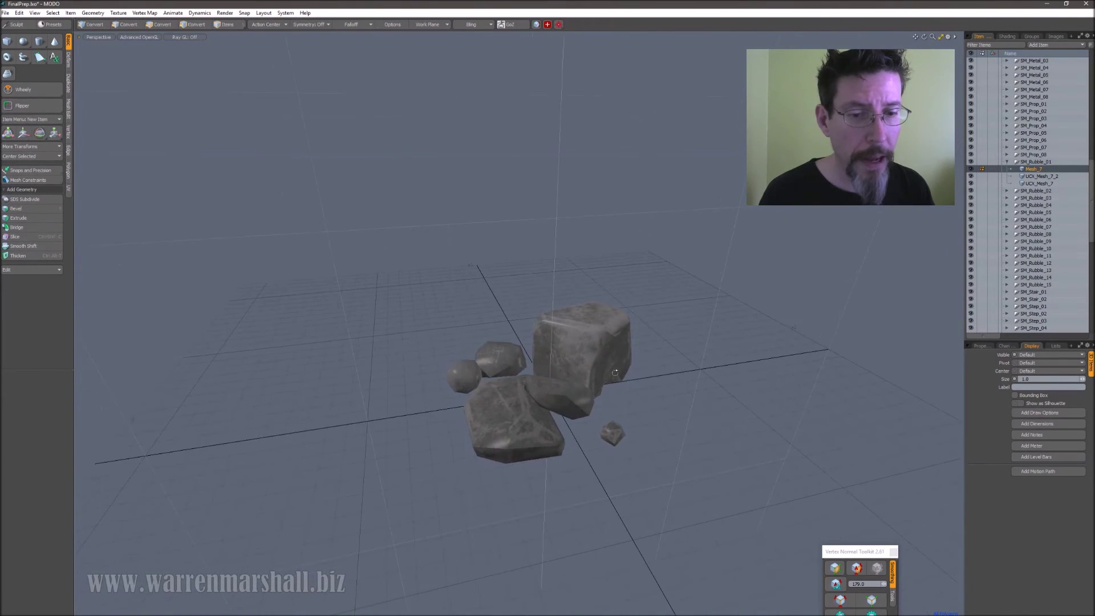
- Display the main meshes of SM_Rubble_02 and SM_Rubble_03 in turn to inspect their stones
left_click(1007, 190)
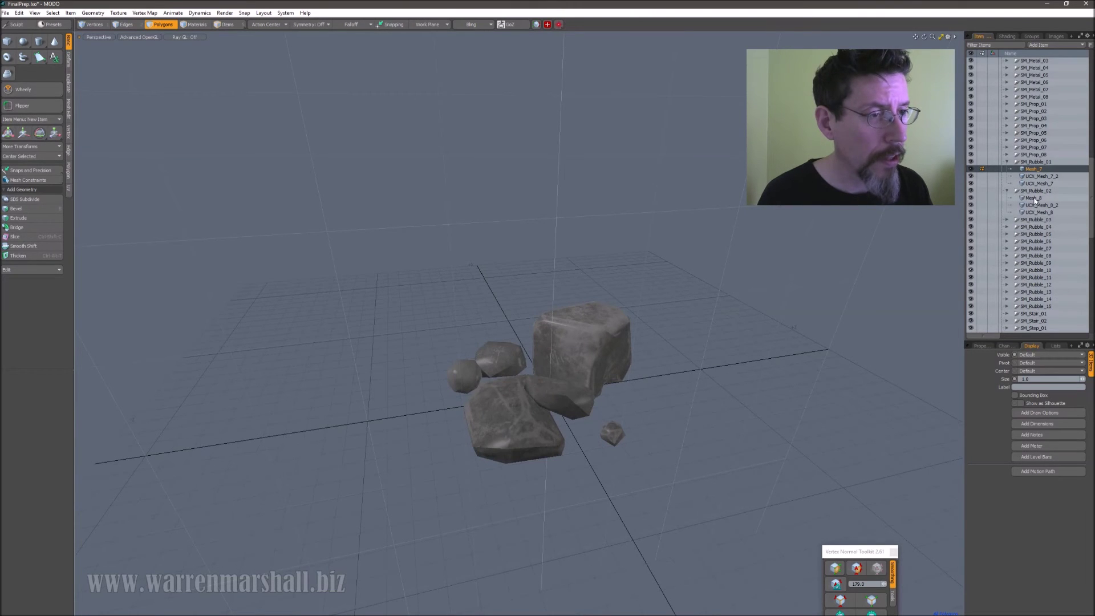
left_click(1032, 198)
left_click_drag(639, 327, 658, 328, "alt")
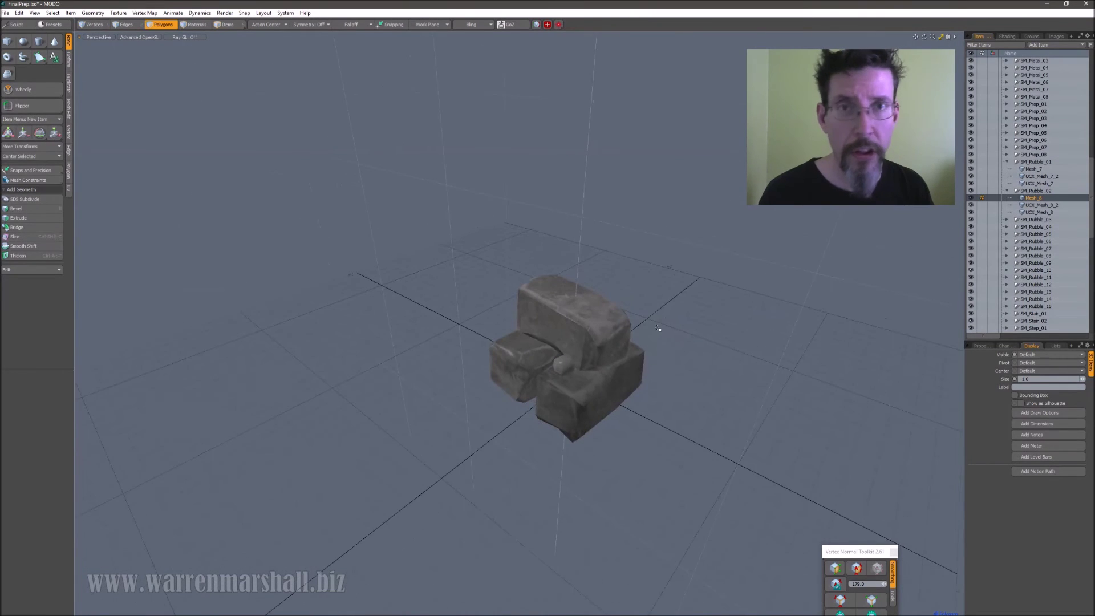
left_click(1007, 220)
left_click(1032, 227)
left_click_drag(599, 320, 603, 345, "ctrl+alt")
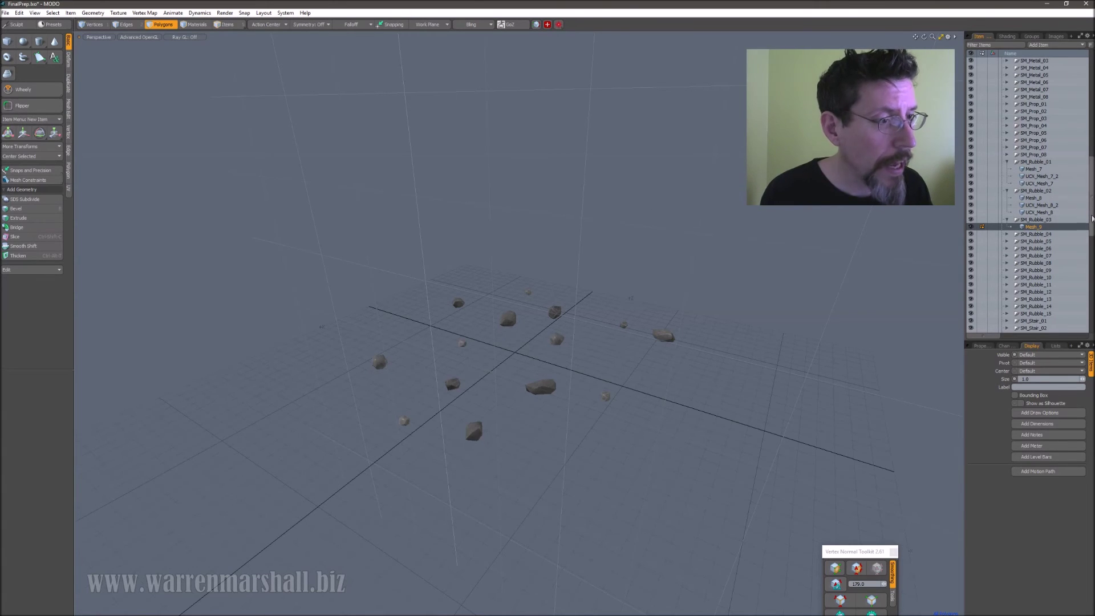
- Display the main mesh of SM_WallArch_01 and inspect the wall arch from different angles
left_click_drag(1092, 215, 1093, 260)
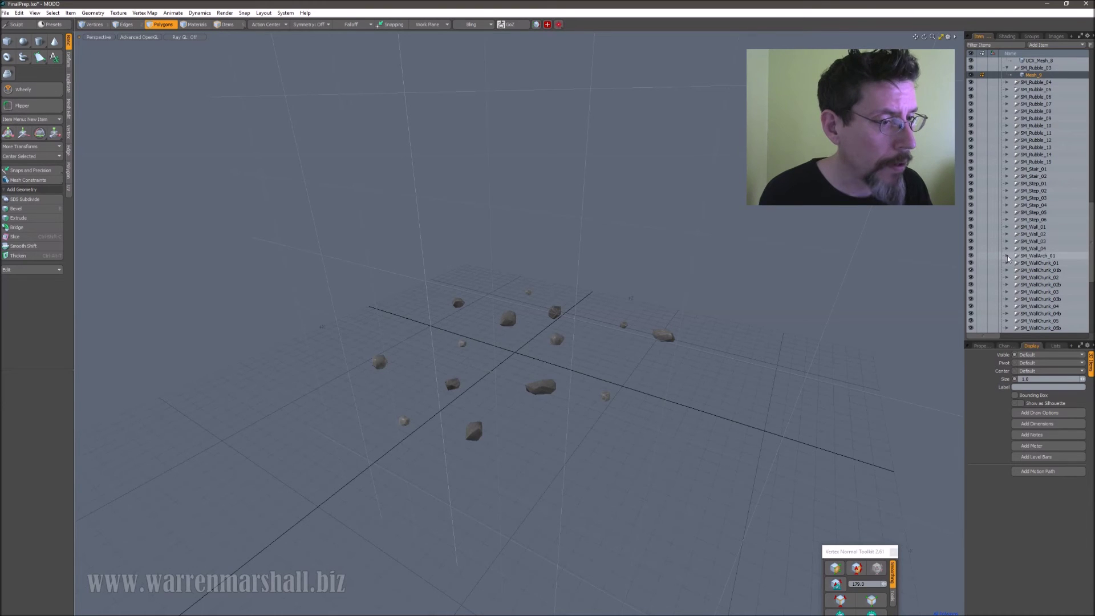
left_click(1007, 256)
left_click(1038, 263)
left_click_drag(570, 280, 445, 302, "ctrl+alt")
left_click_drag(542, 306, 462, 353, "alt+shift")
left_click_drag(462, 354, 515, 368, "alt")
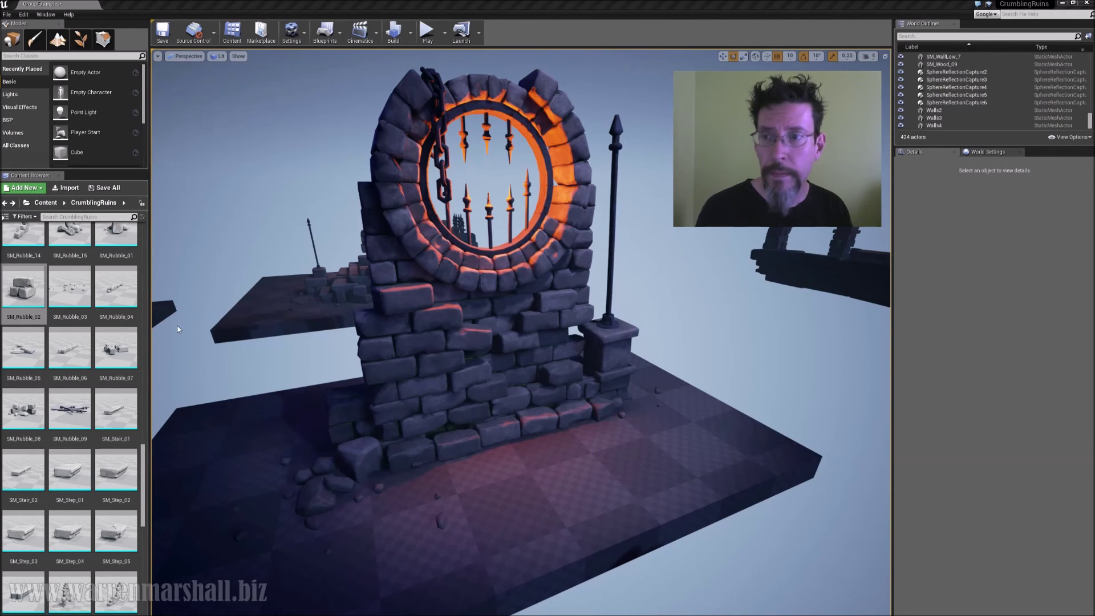
- Switch to Unreal Editor and look through the static meshes in the CrumblingRuins folder, from the arches to the wood pieces
scroll(130, 383, "up", 10)
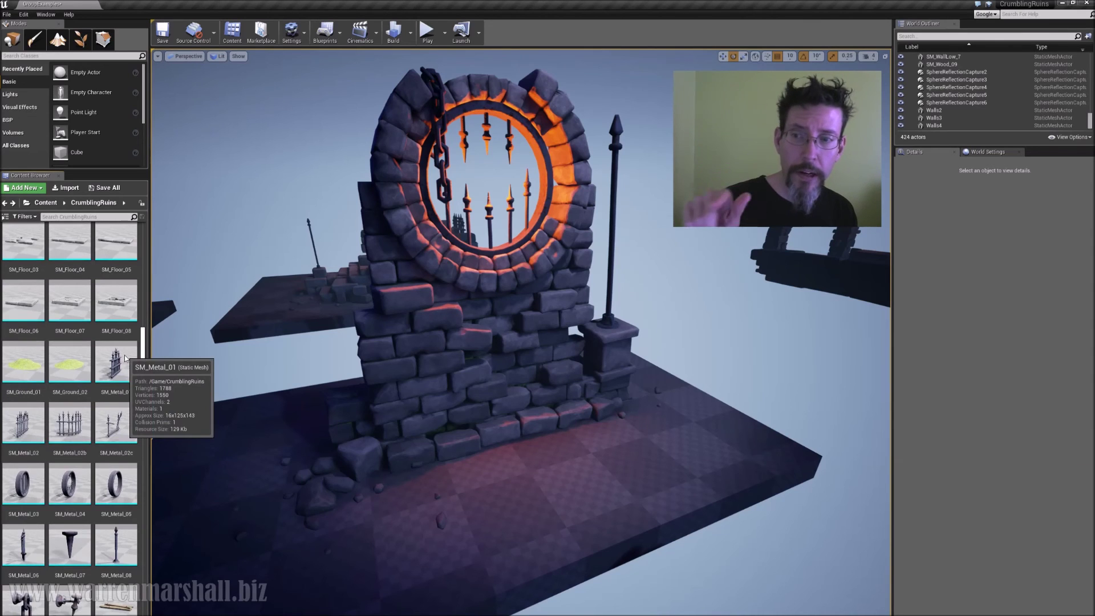
scroll(123, 349, "up", 3)
scroll(123, 342, "up", 8)
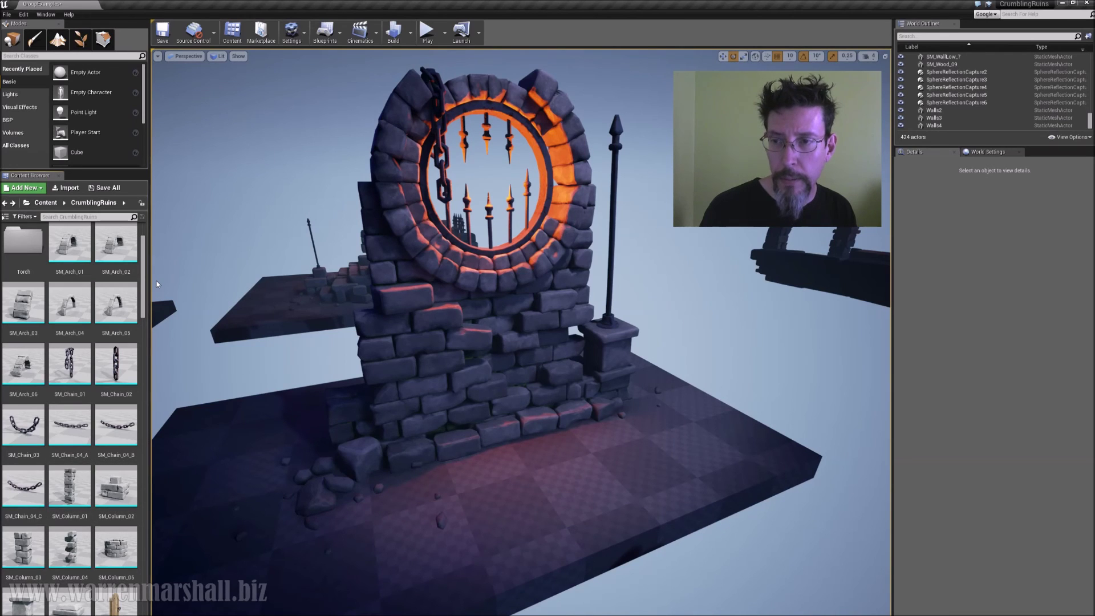
scroll(145, 273, "down", 1)
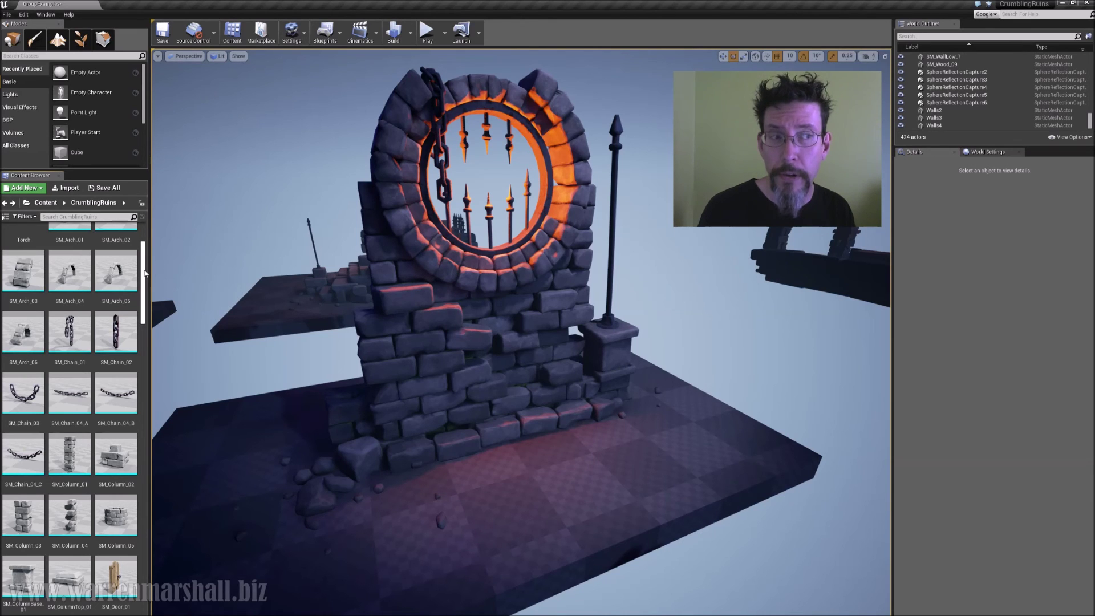
scroll(144, 273, "down", 10)
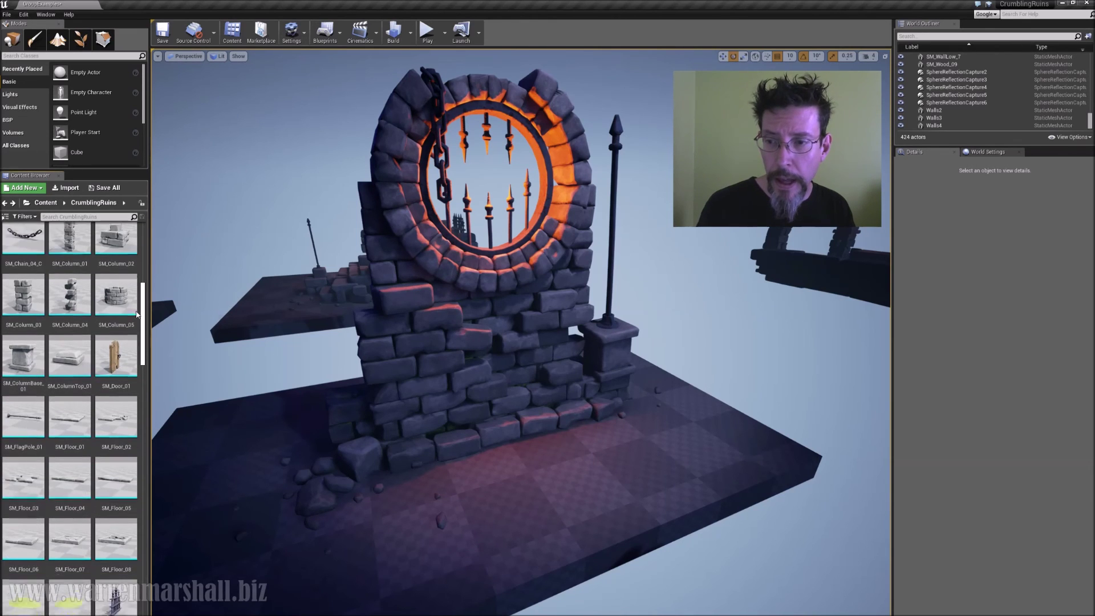
left_click_drag(139, 352, 145, 592)
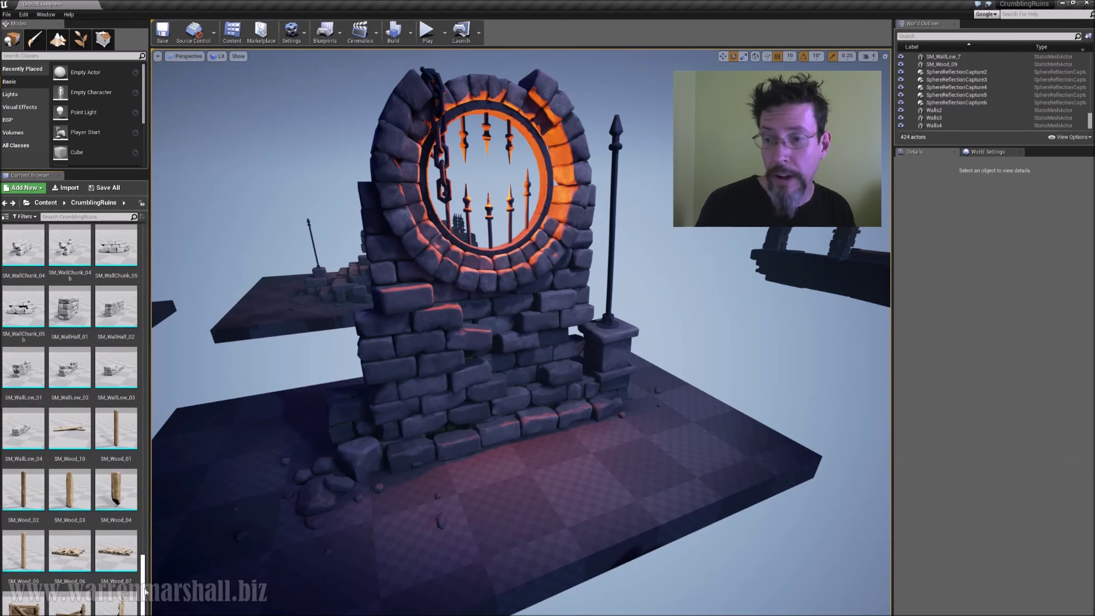
mouse_move(116, 451)
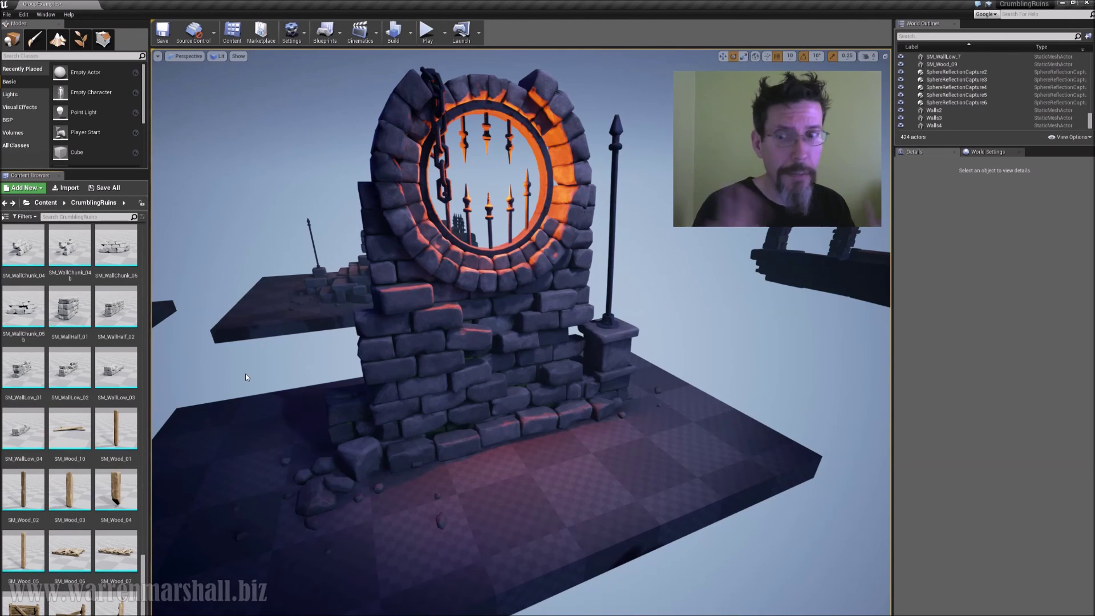
- Check the wall arch piece in the level and move the SM_Wall_02 section out of the assembled wall
left_click(432, 309)
key("f")
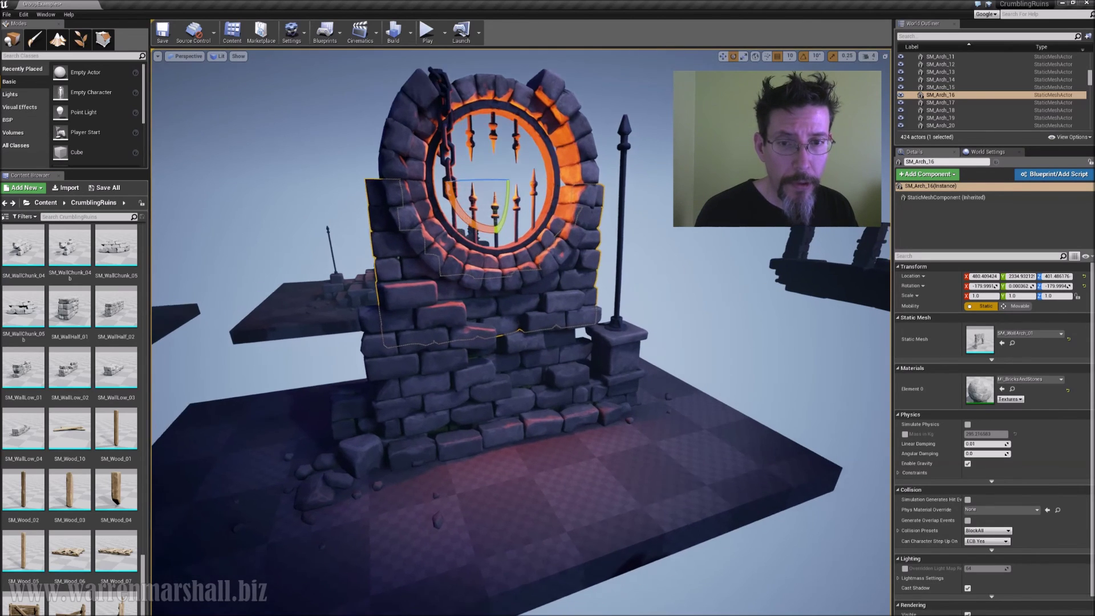
left_click(448, 349)
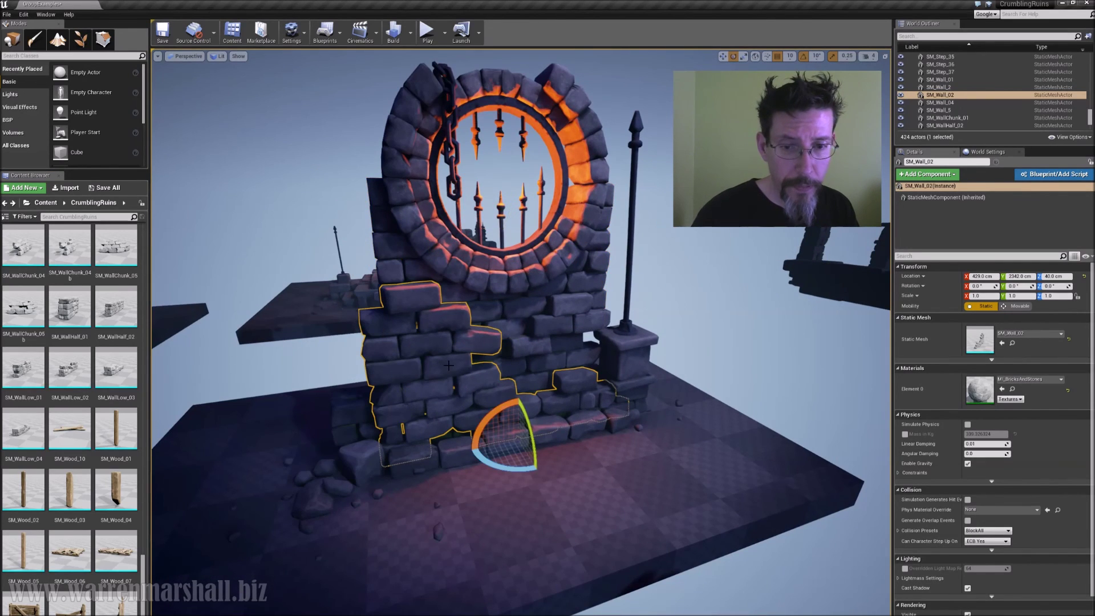
key("w")
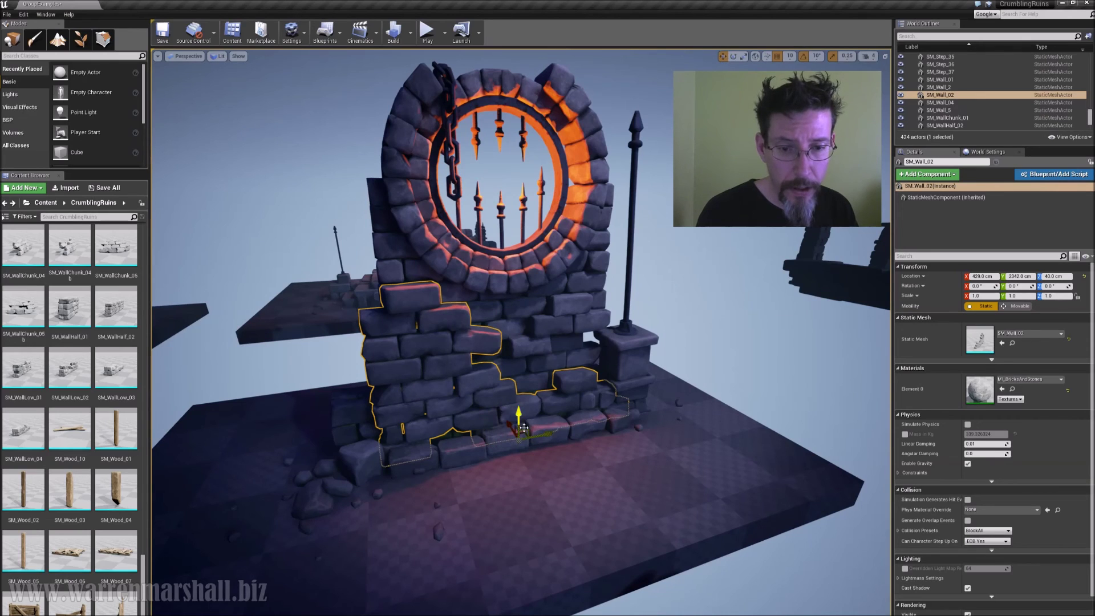
left_click_drag(520, 423, 465, 387)
- Pull the column base beneath the iron spike and the SM_Rubble_12 bricks out of the assembled wall
left_click(636, 365)
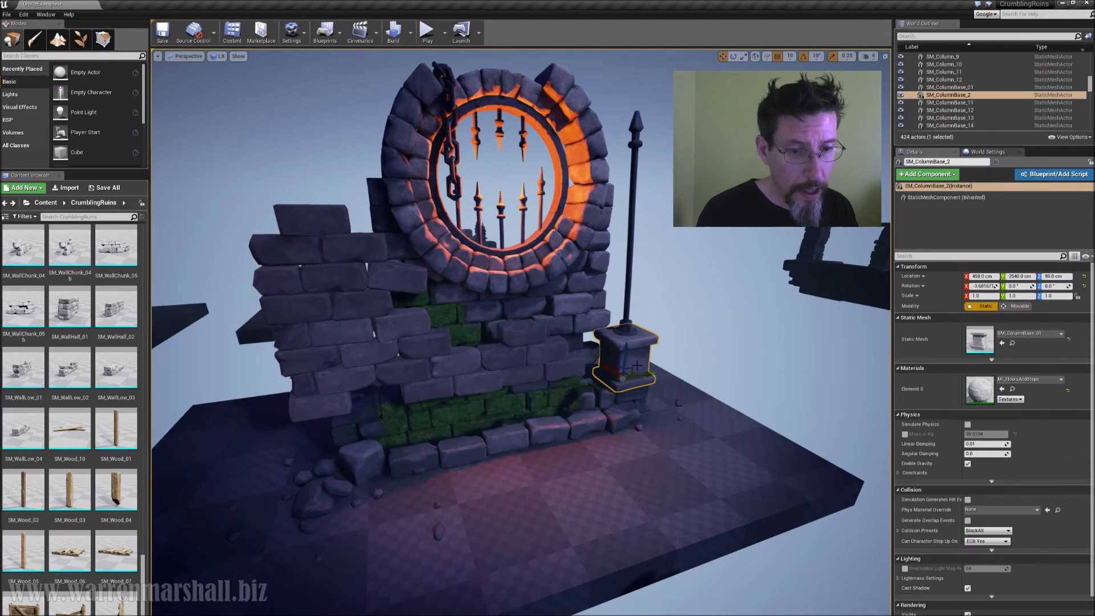
left_click_drag(636, 365, 660, 338)
left_click(568, 301)
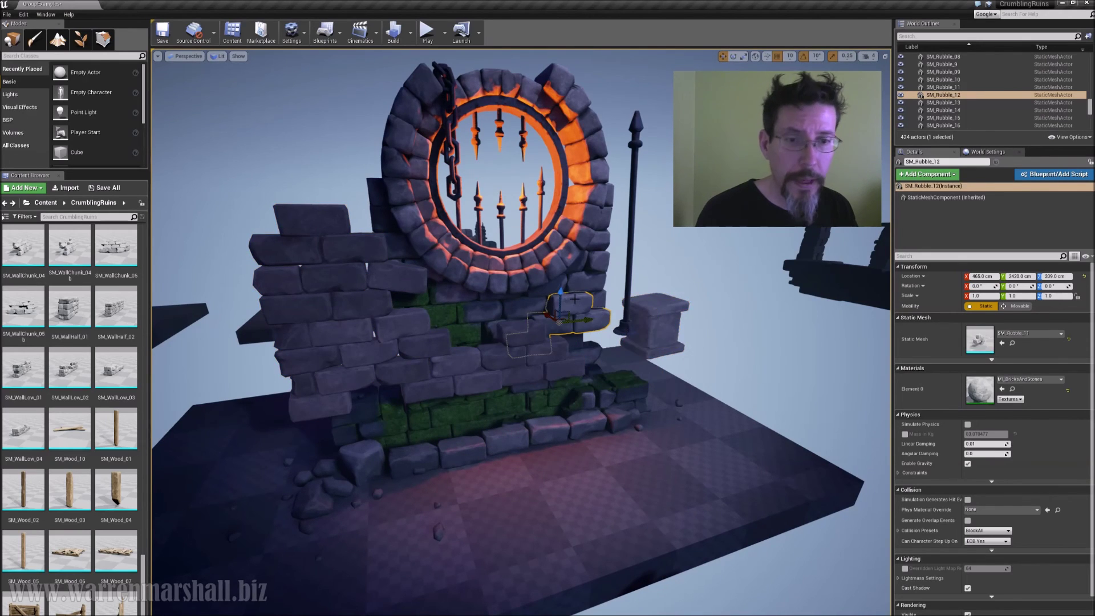
left_click_drag(577, 319, 615, 312)
- Undo the moves of the rubble, column base and wall pieces, and clear the selection
key("ctrl+z")
key("ctrl+z")
key("ctrl+z")
key("ctrl+z")
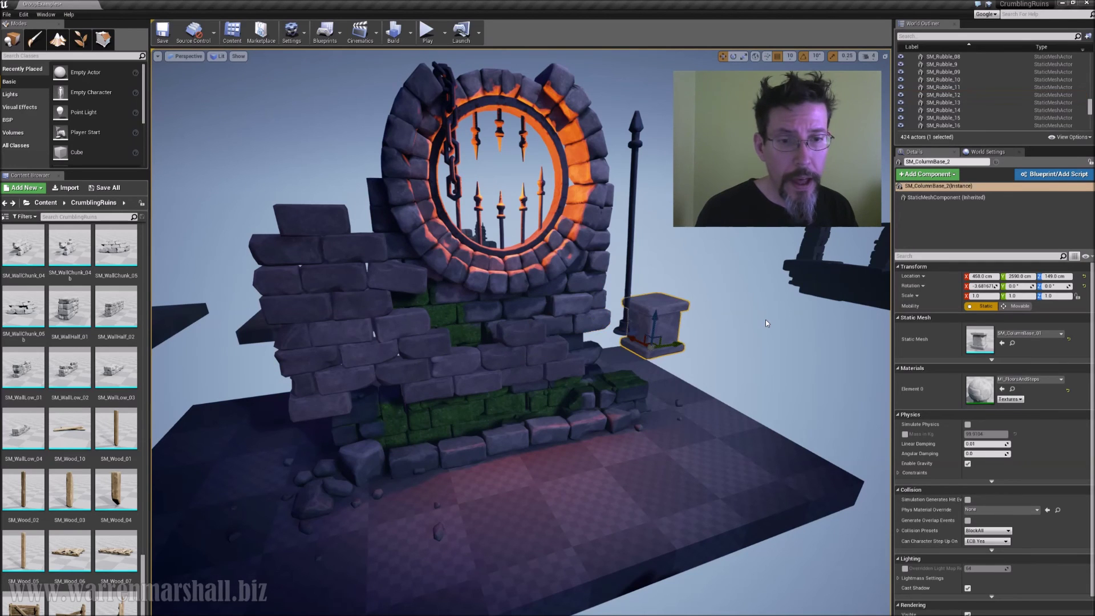
key("ctrl+z")
key("ctrl+z")
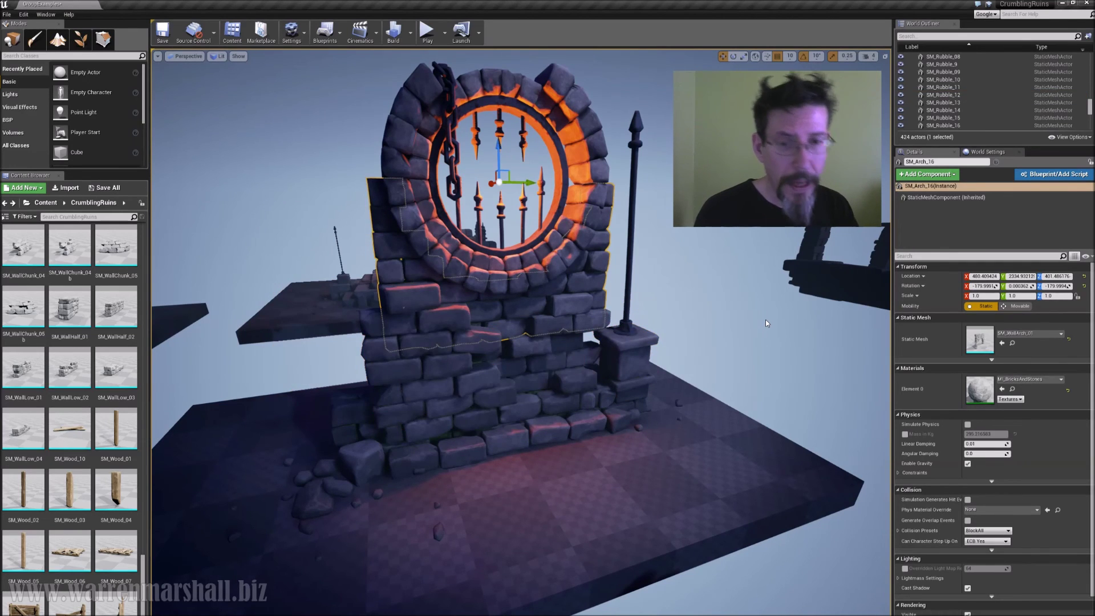
key("Escape")
- Place the SM_Wood_07 plank walkway at the foot of the wall, extending outward over the platform's edge
right_click_drag(765, 320, 720, 344)
right_click_drag(483, 410, 422, 446)
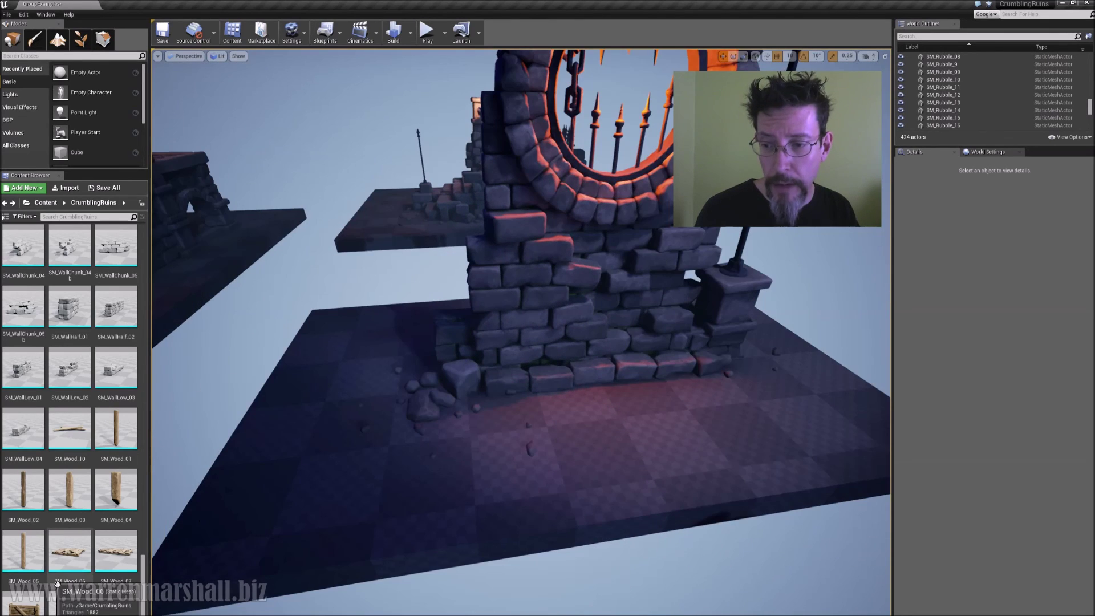
left_click_drag(116, 551, 621, 384)
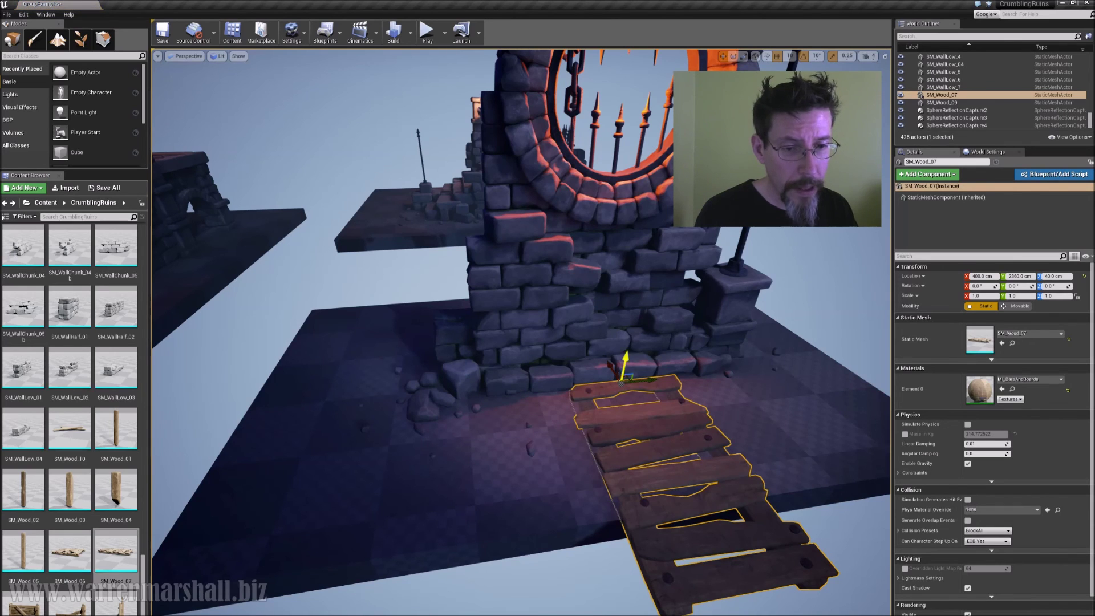
- Place two SM_WallHalf_02 pieces as low walls, one on each side of the plank walkway
left_click_drag(116, 308, 808, 402)
key("Escape")
right_click_drag(808, 402, 862, 388)
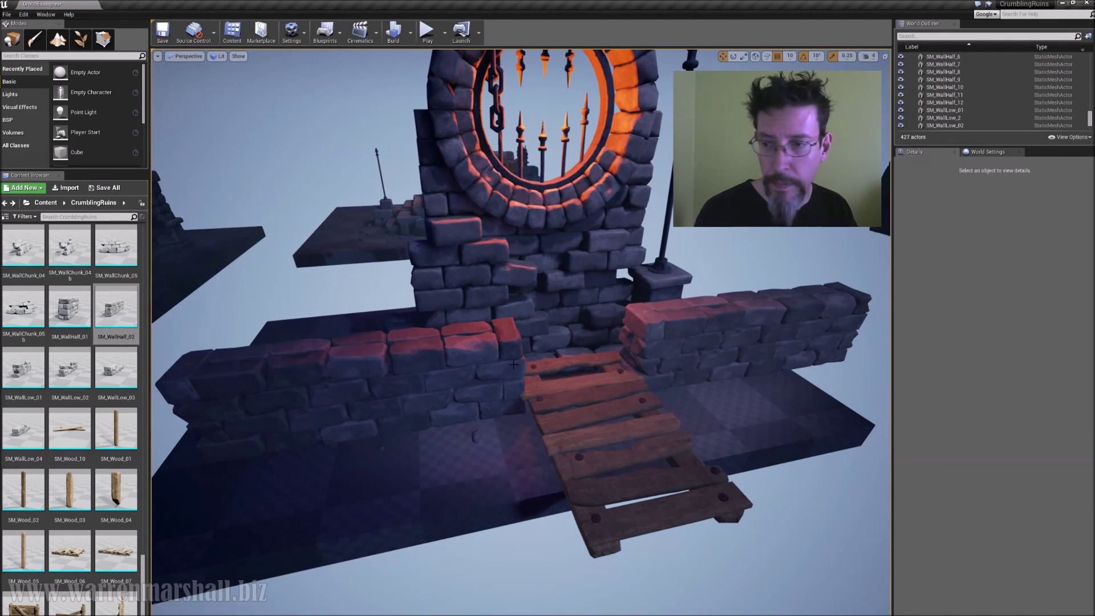
- Find SM_Rubble_08 among the CrumblingRuins meshes and place it on the platform between the left low wall and the walkway
right_click_drag(104, 285, 104, 430)
scroll(103, 429, "up", 5)
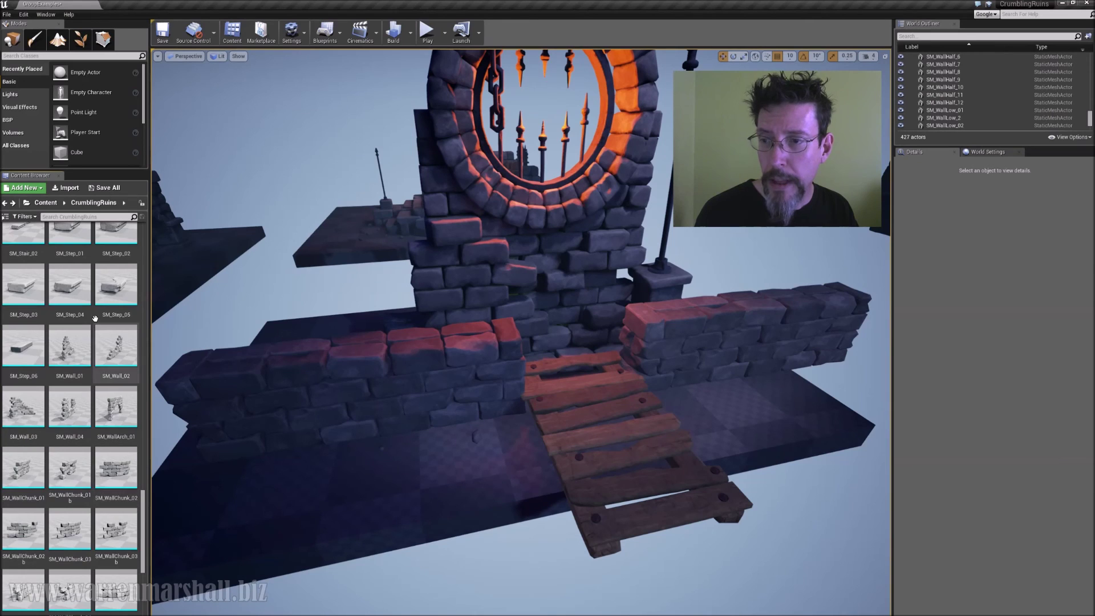
scroll(97, 460, "up", 1)
left_click_drag(23, 329, 497, 454)
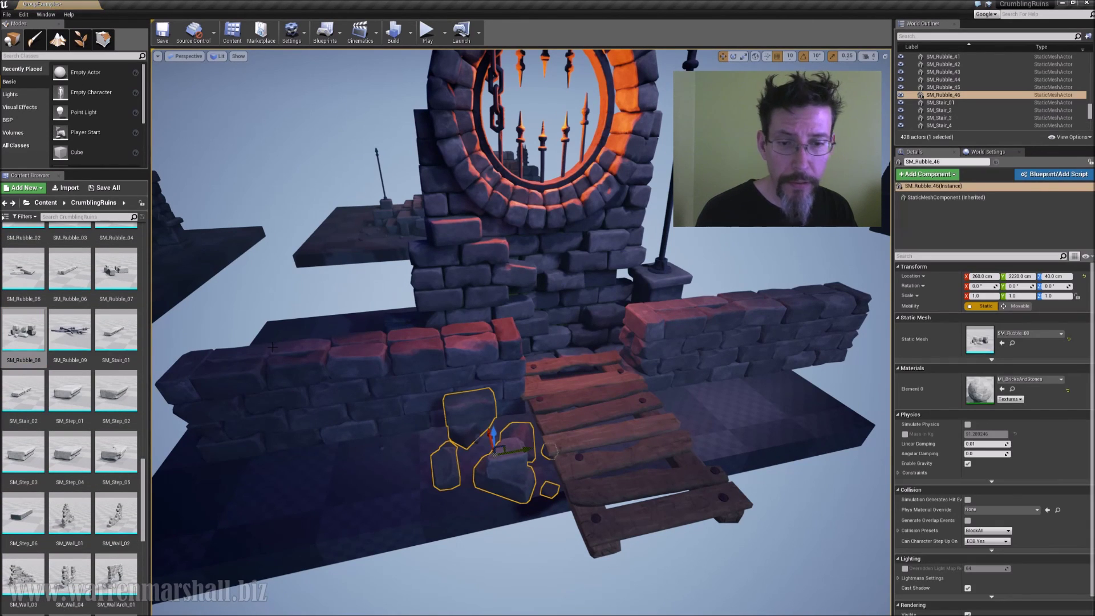
- Place SM_Rubble_02 on the walkway end of the right low wall, rotate it to fit and clear the selection
scroll(116, 331, "up", 2)
left_click_drag(23, 342, 689, 328)
key("e")
key("Escape")
right_click_drag(671, 326, 664, 303)
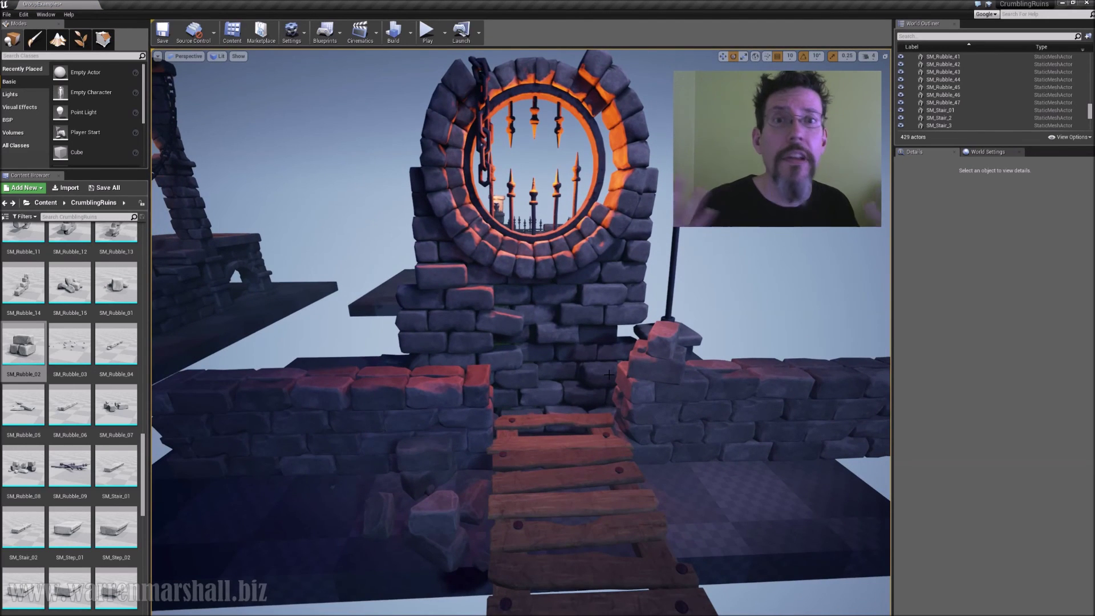